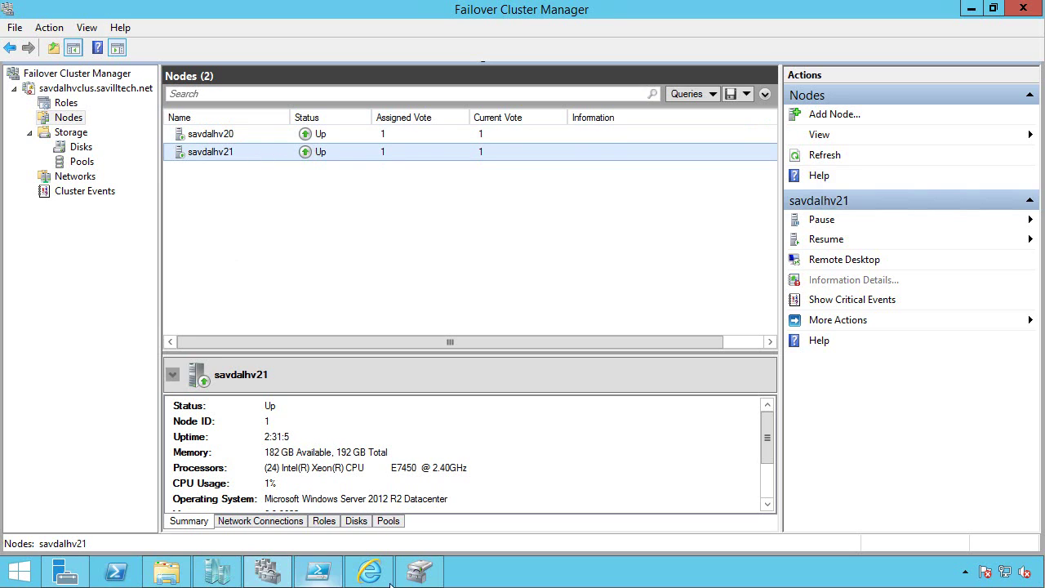
- In Disk Management, select Disk 12 and scroll the disk map down to the unallocated Disk 23
left_click(419, 571)
left_click(457, 258)
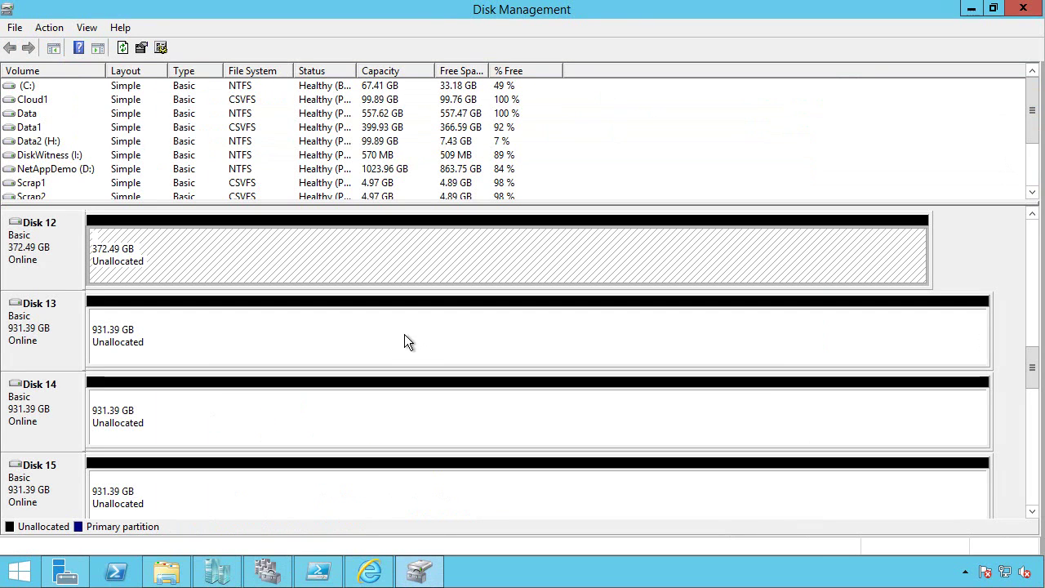
left_click(1032, 512)
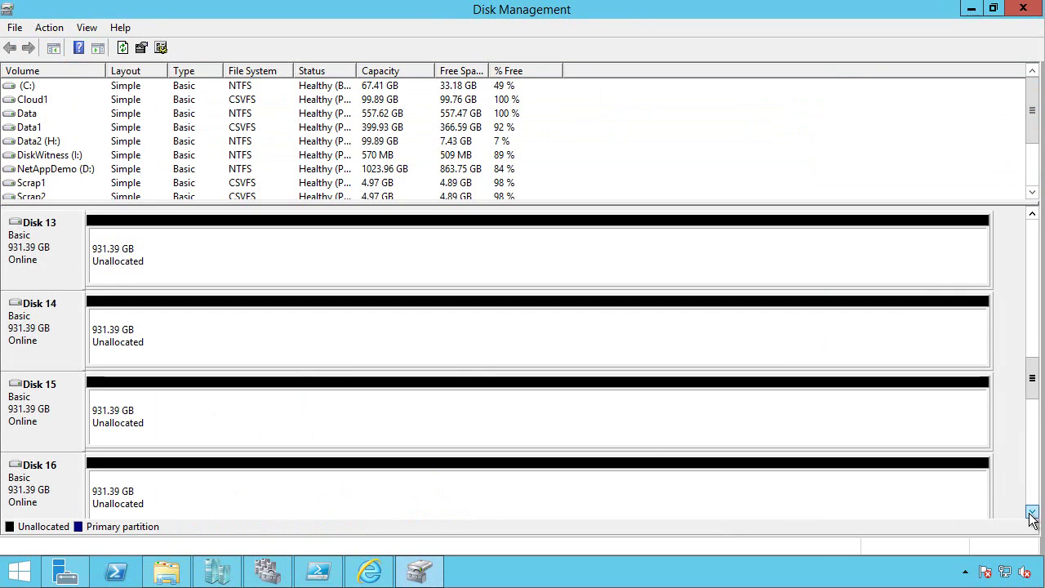
left_click(1032, 512)
left_click(1032, 512)
left_click(1032, 513)
left_click(1032, 513)
left_click(1032, 512)
left_click(1032, 513)
left_click(1032, 513)
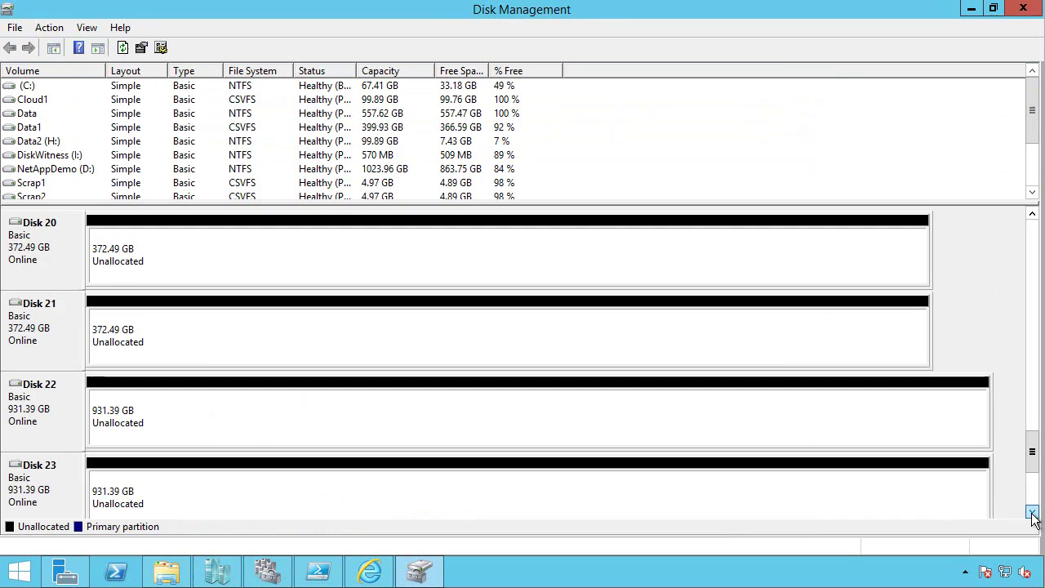
left_click(1033, 512)
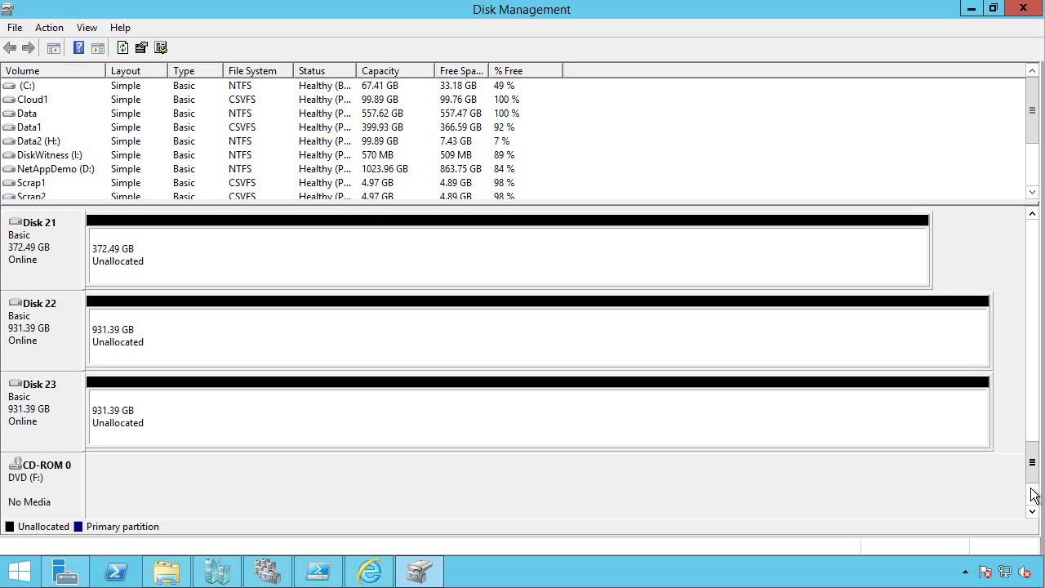
- In PowerShell ISE, run the query listing the SAS physical disks and check PhysicalDisk23's size
left_click(318, 572)
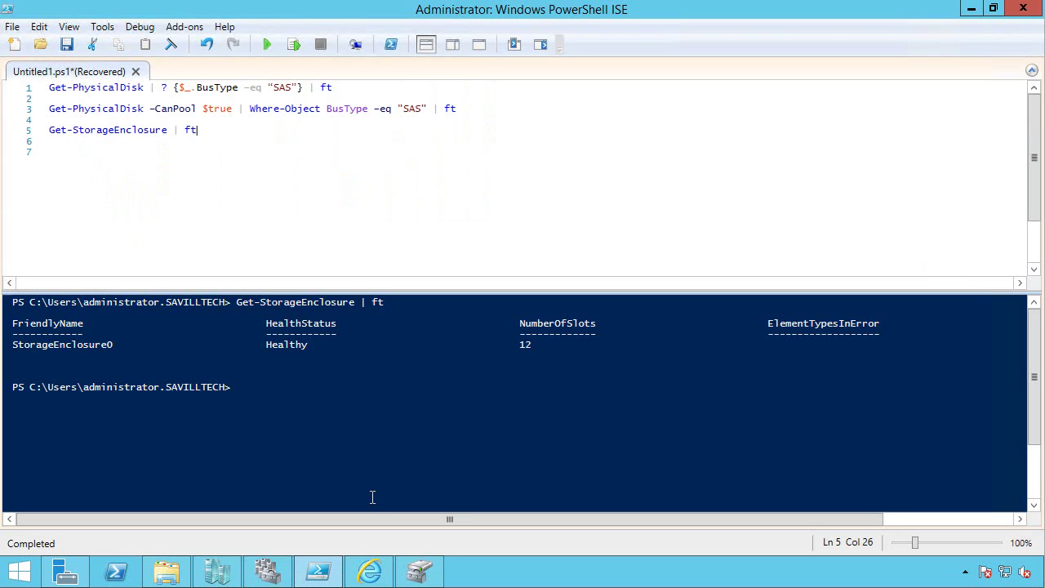
left_click(218, 87)
left_click(296, 47)
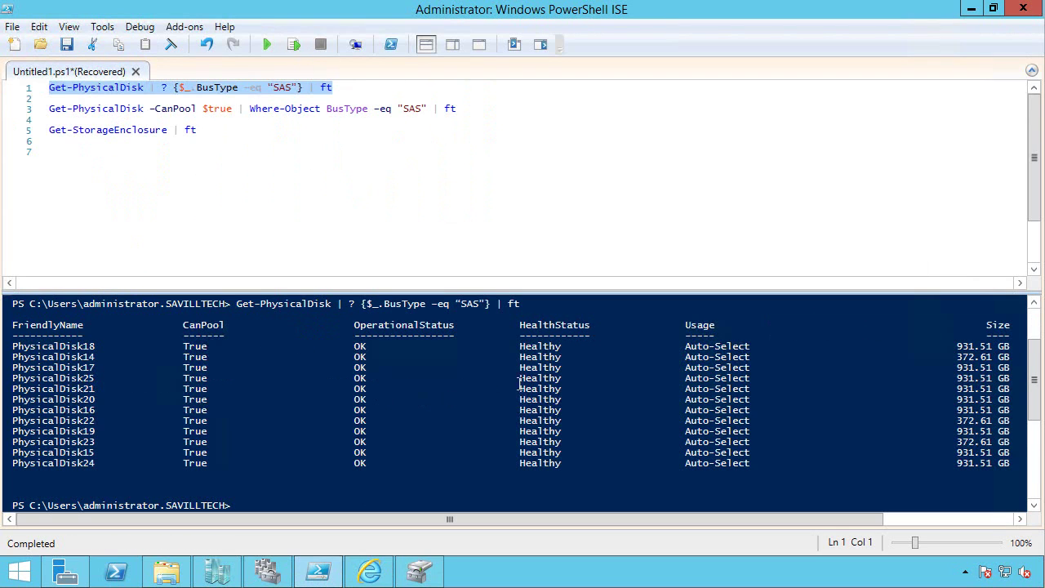
left_click(977, 357)
left_click(978, 442)
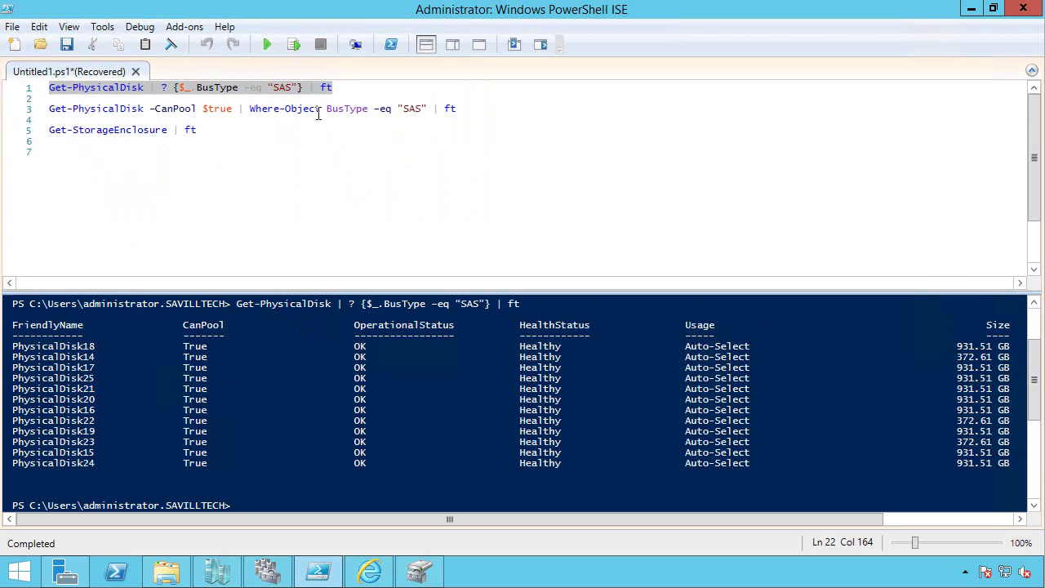
- Run the CanPool query to list the twelve poolable SAS disks of 931.51 GB and 372.61 GB
left_click(319, 112)
left_click(294, 42)
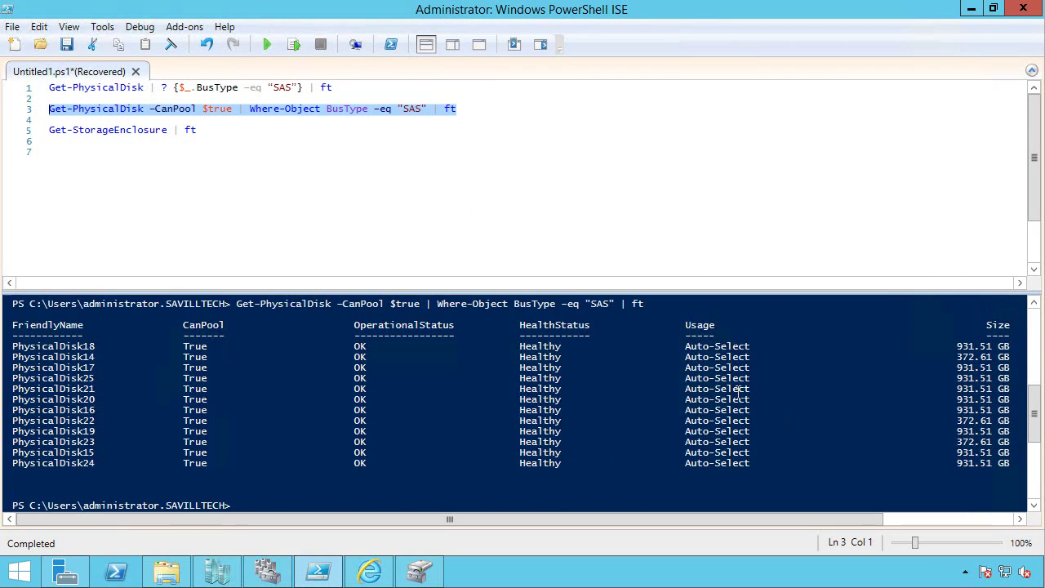
left_click(146, 131)
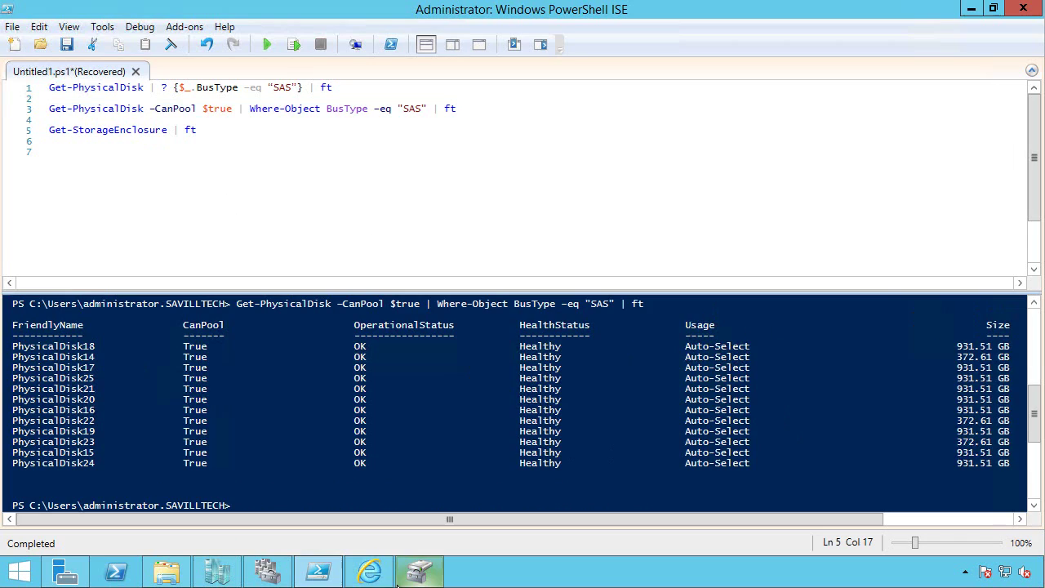
left_click(369, 571)
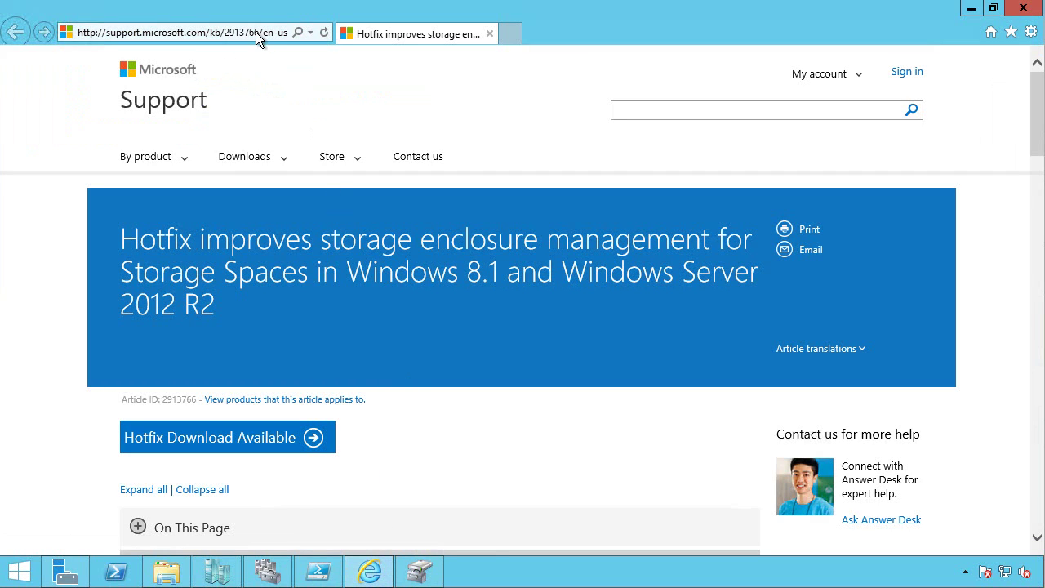
left_click(323, 569)
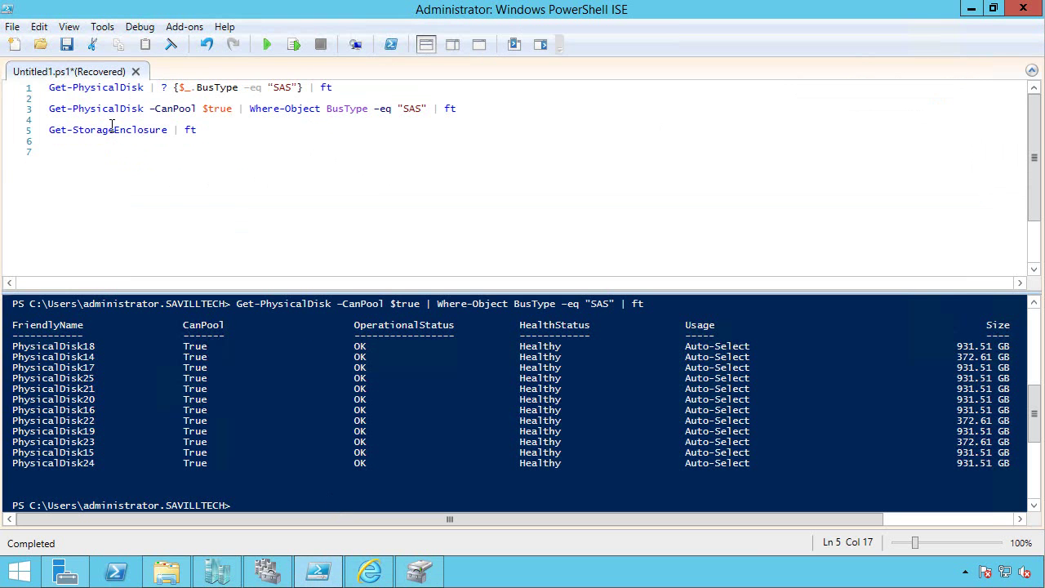
- Run Get-StorageEnclosure | ft to show StorageEnclosure0 as Healthy with 12 slots
left_click(91, 130)
left_click(295, 44)
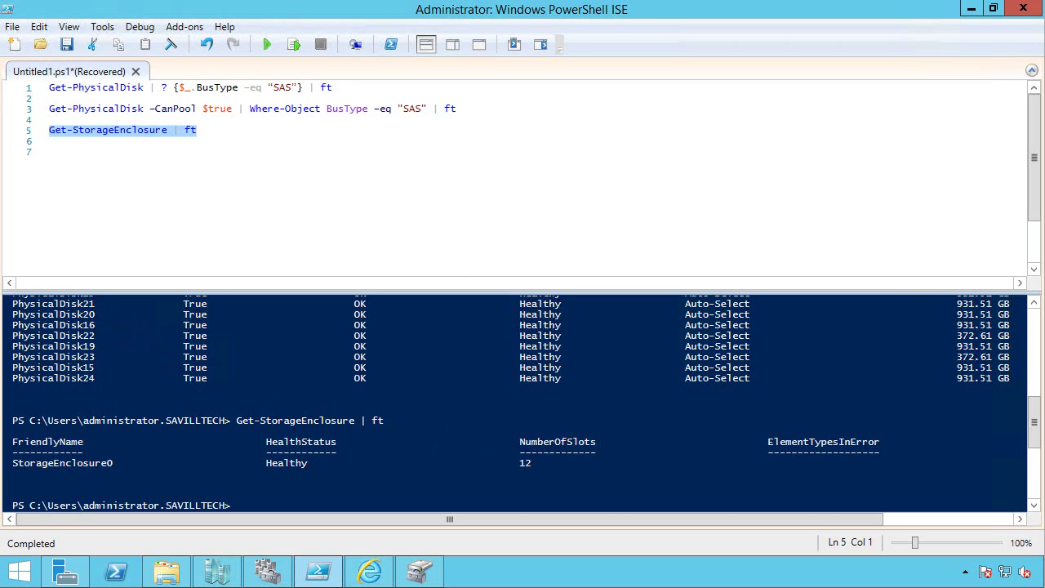
- Start a storage pool named 'Clustered Storage Pool' with all twelve SAS disks selected (9.28 TB)
left_click(271, 573)
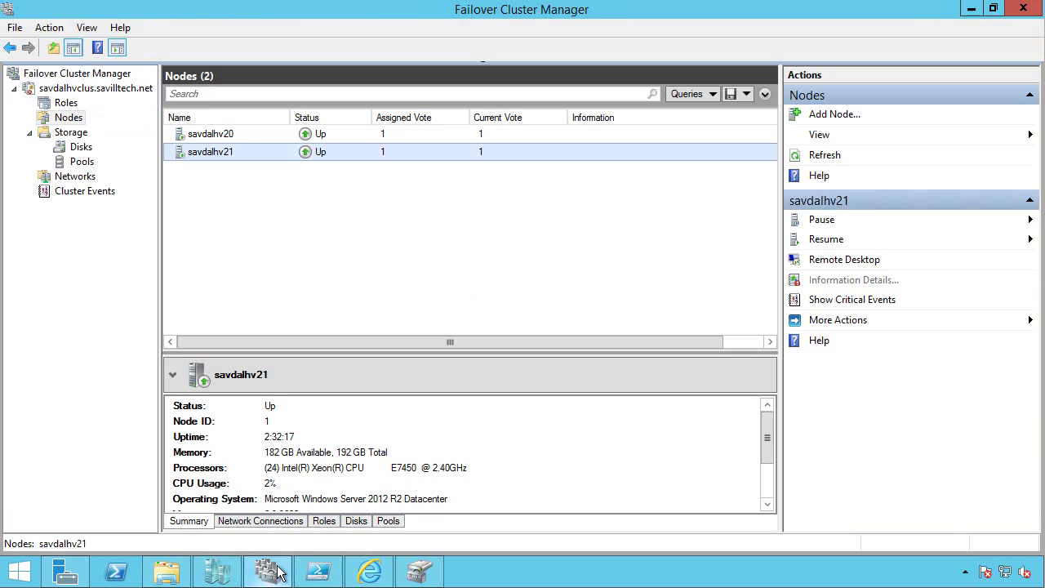
left_click(84, 161)
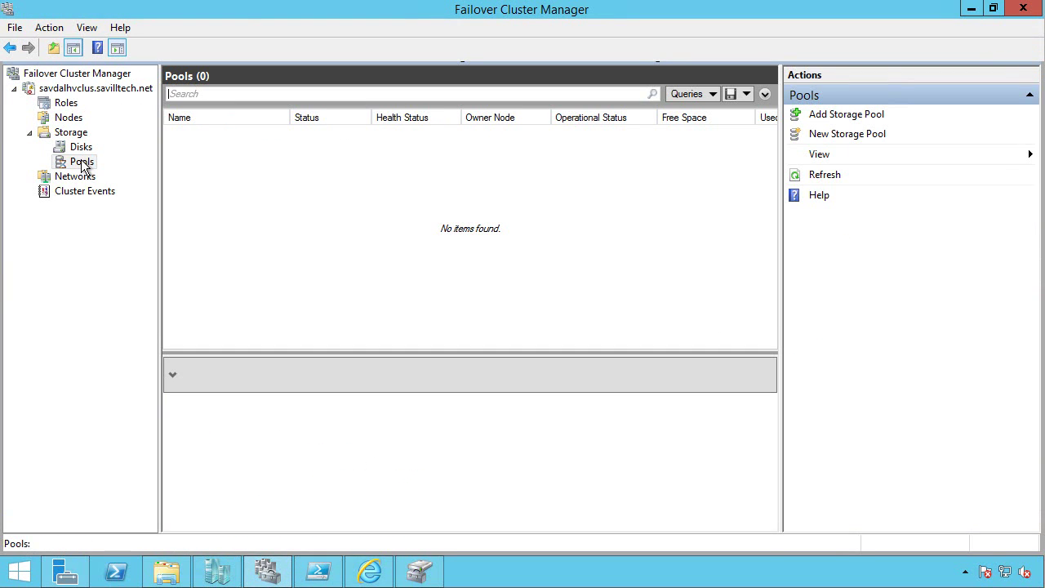
left_click(841, 134)
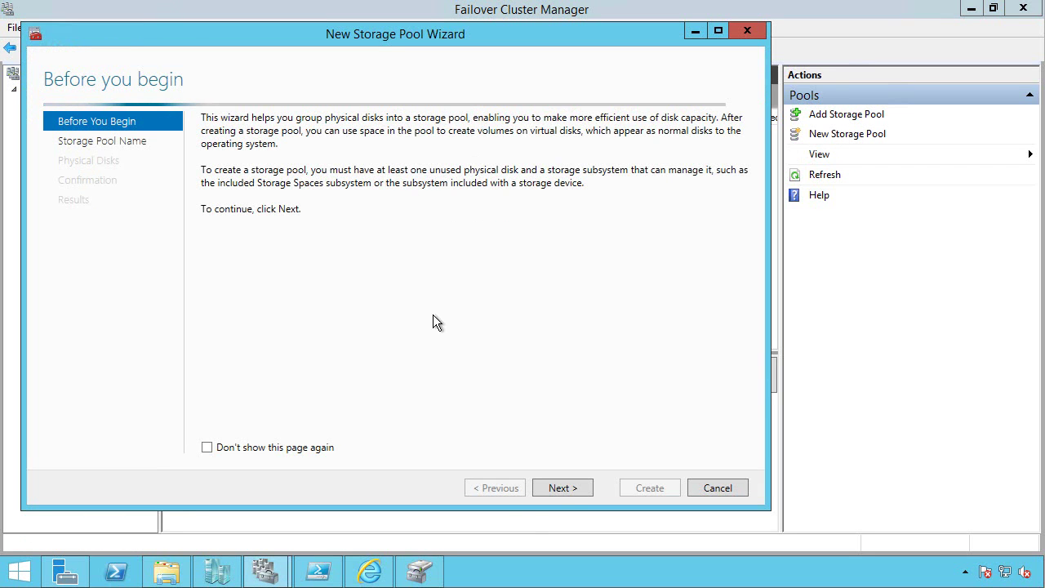
left_click(564, 489)
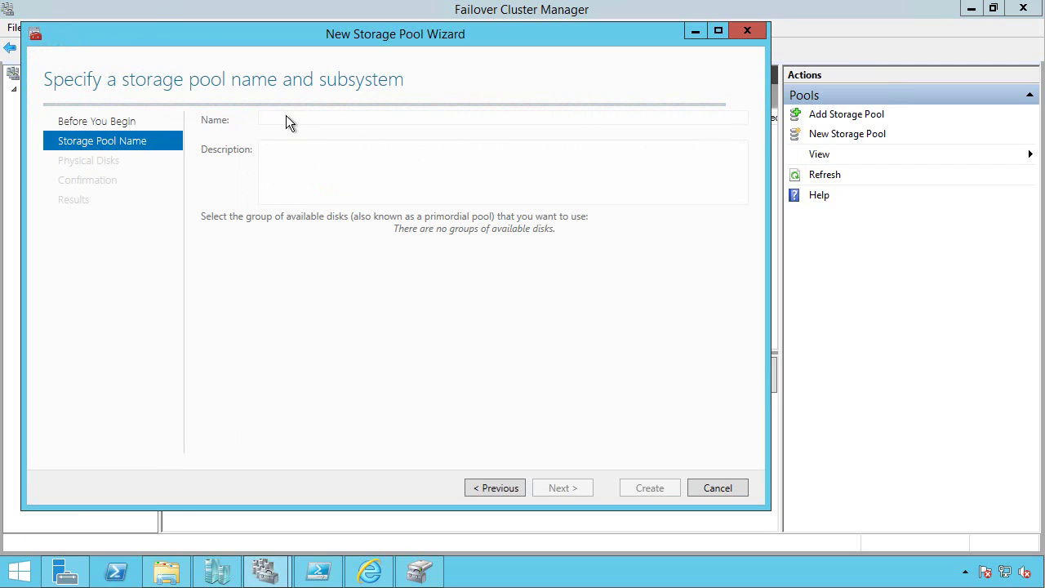
type("Clustered Stor")
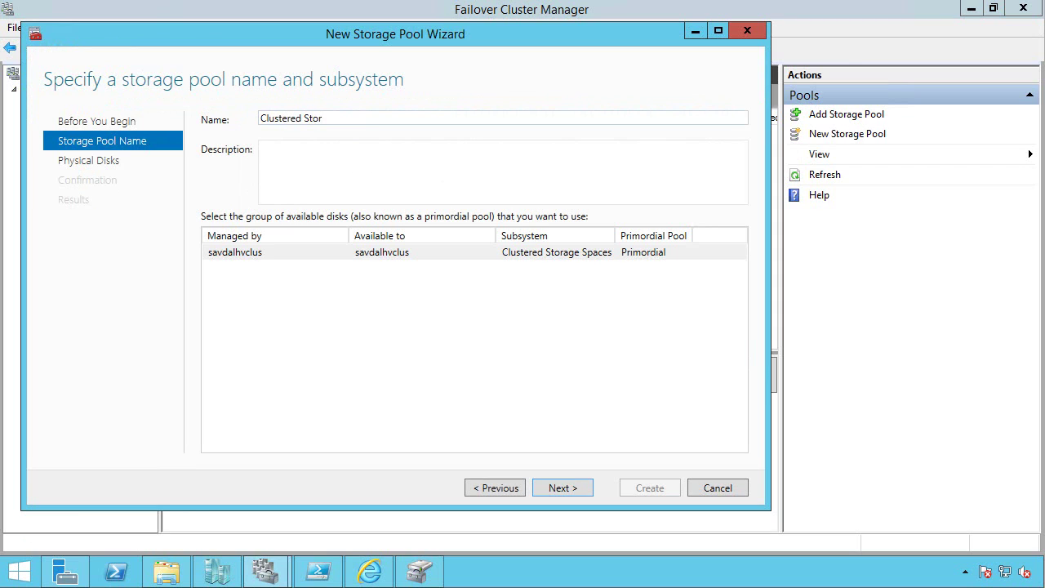
type("age Pool")
left_click(562, 488)
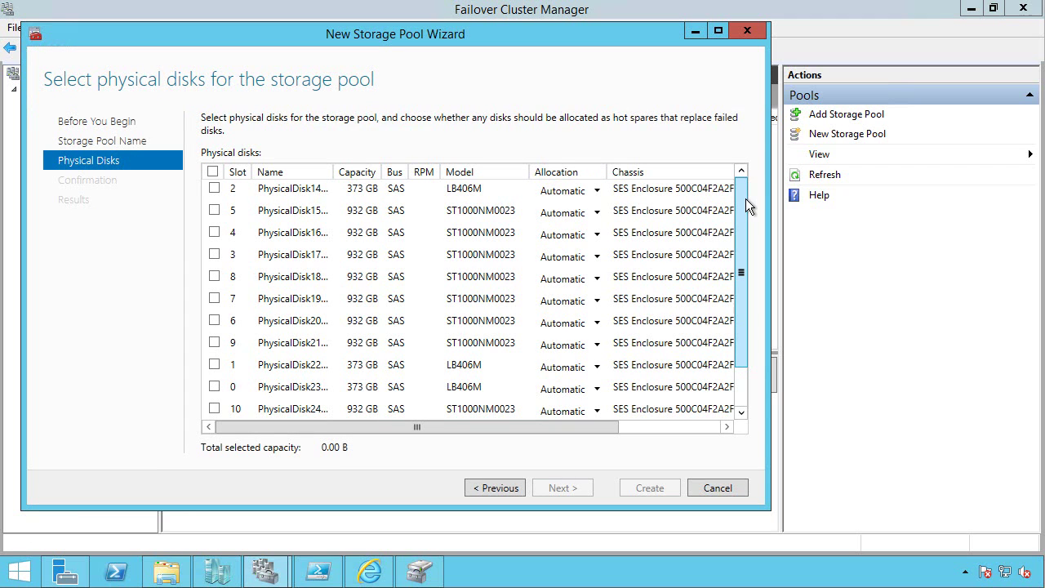
left_click_drag(740, 212, 730, 341)
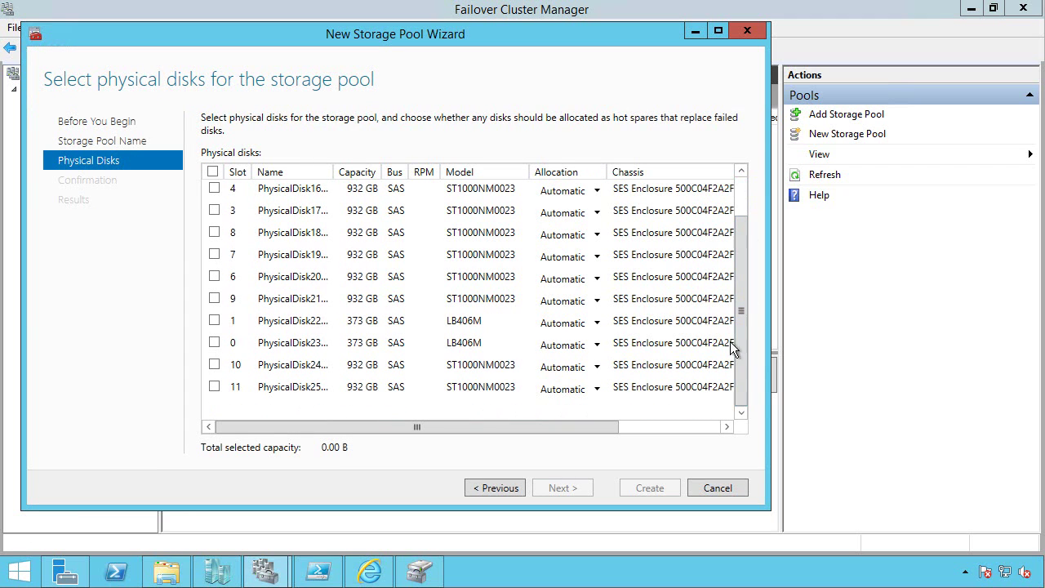
left_click_drag(744, 267, 743, 228)
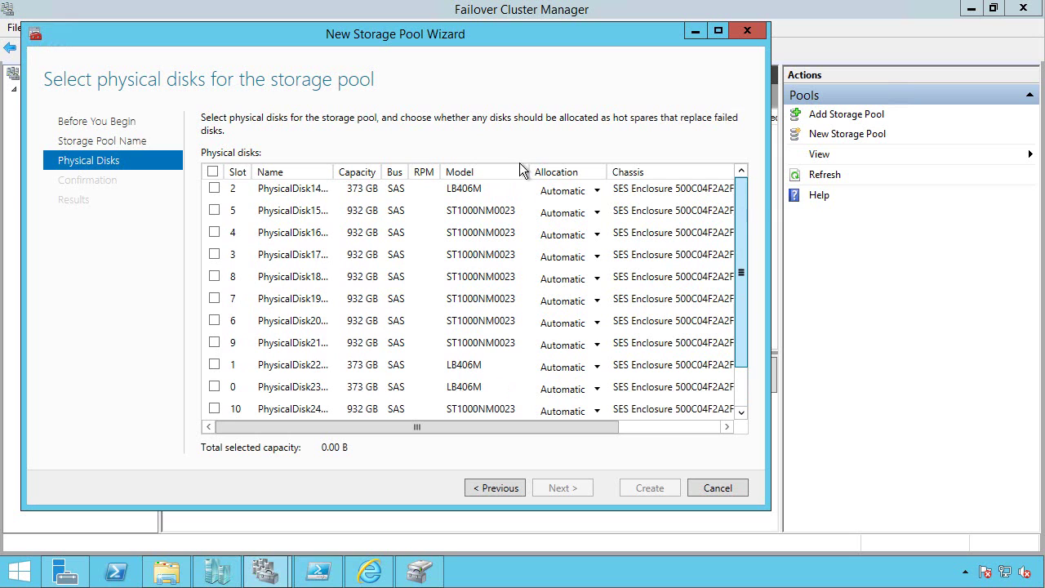
left_click(213, 172)
left_click(564, 488)
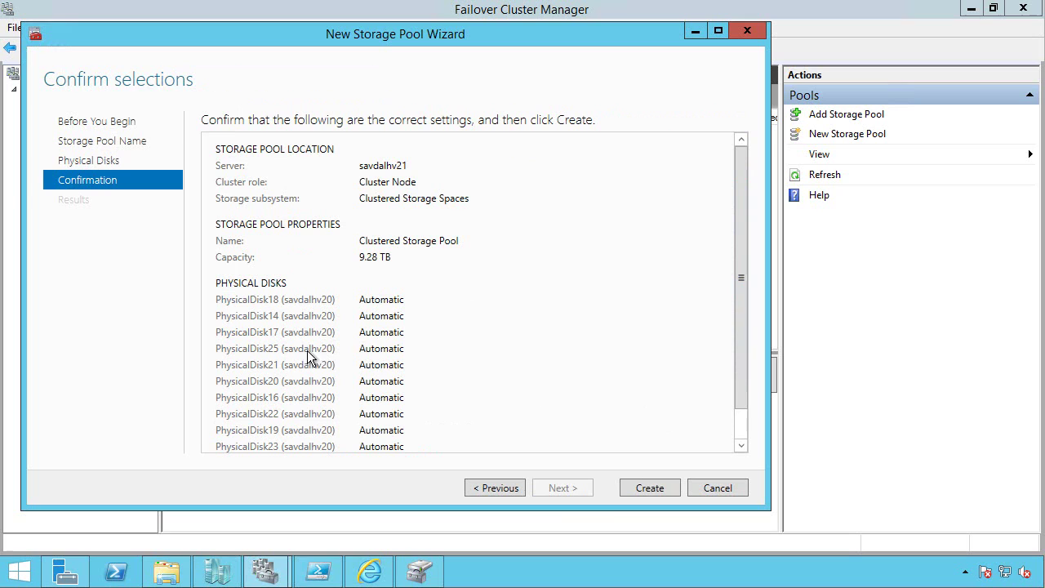
- Confirm the selections and create the Clustered Storage Pool
left_click(654, 488)
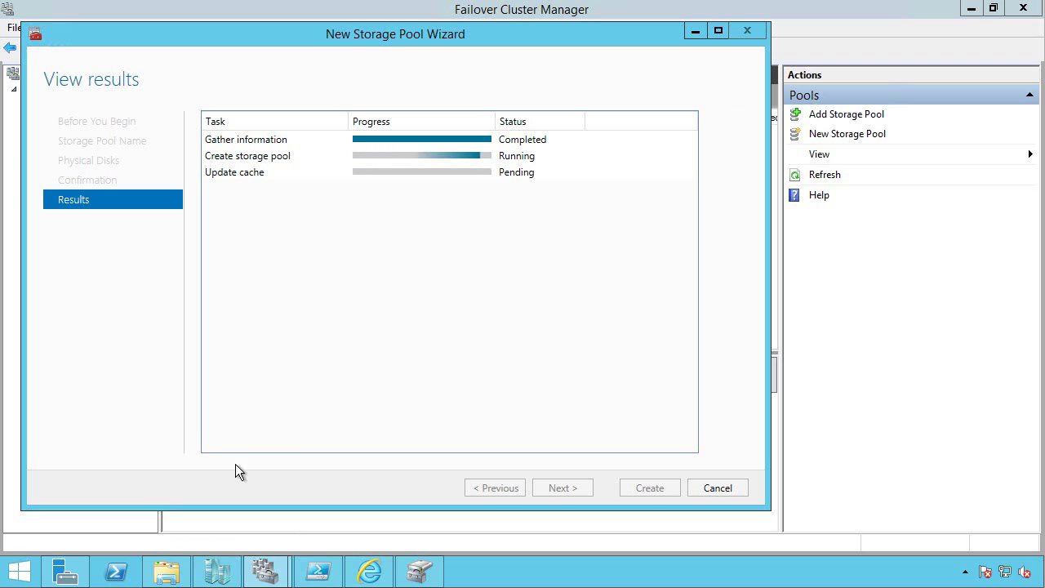
- Refresh Server Manager's storage pools and set the finished pool wizard to create a virtual disk on close
left_click(66, 575)
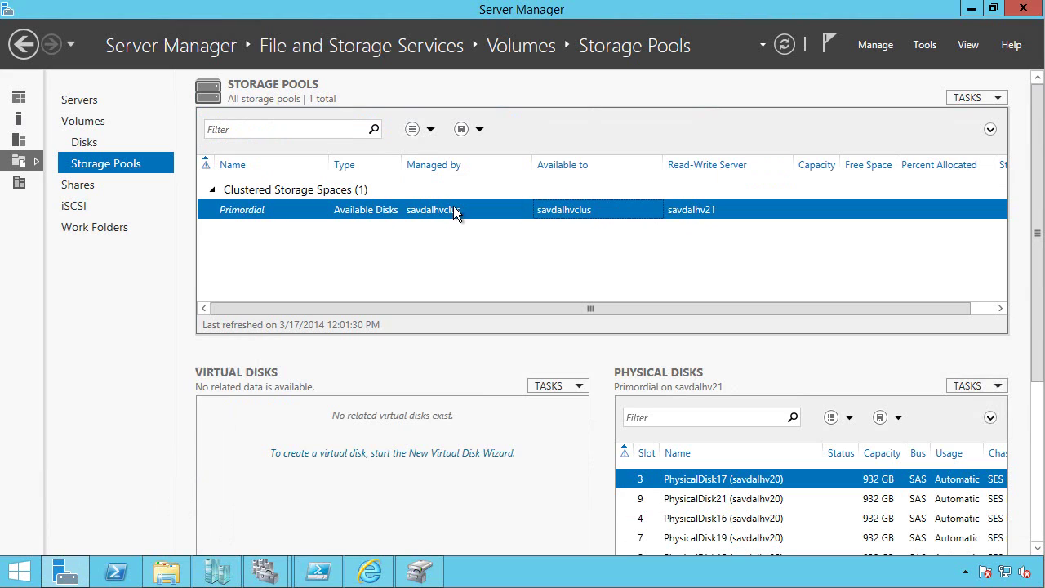
left_click(785, 45)
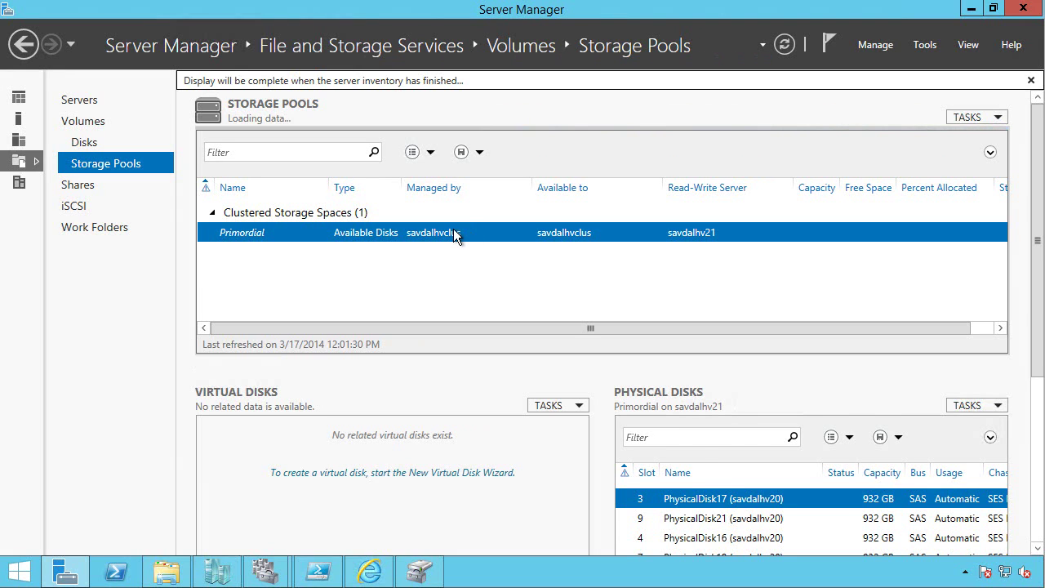
mouse_move(265, 572)
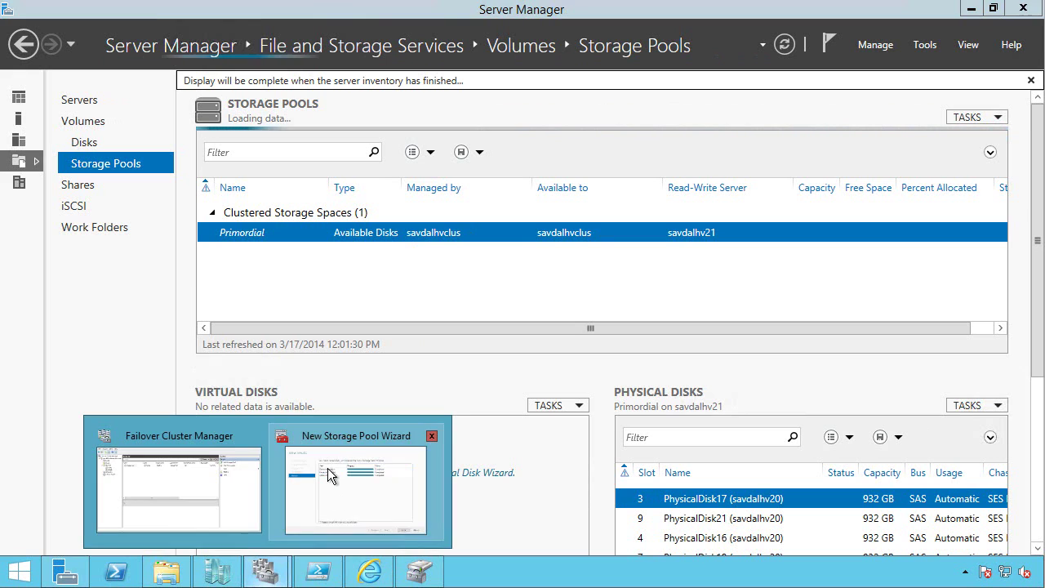
left_click(328, 469)
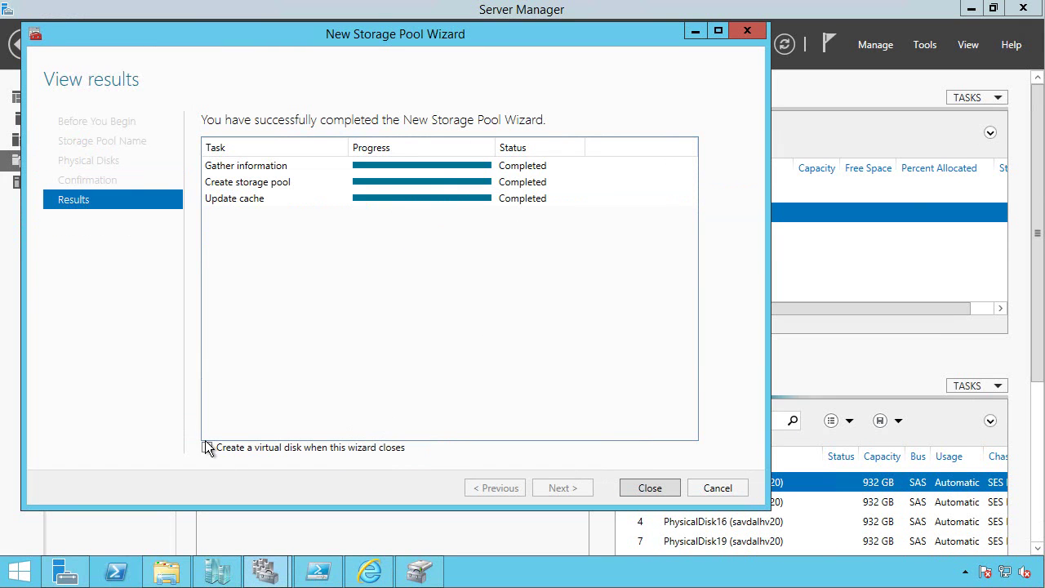
left_click(206, 448)
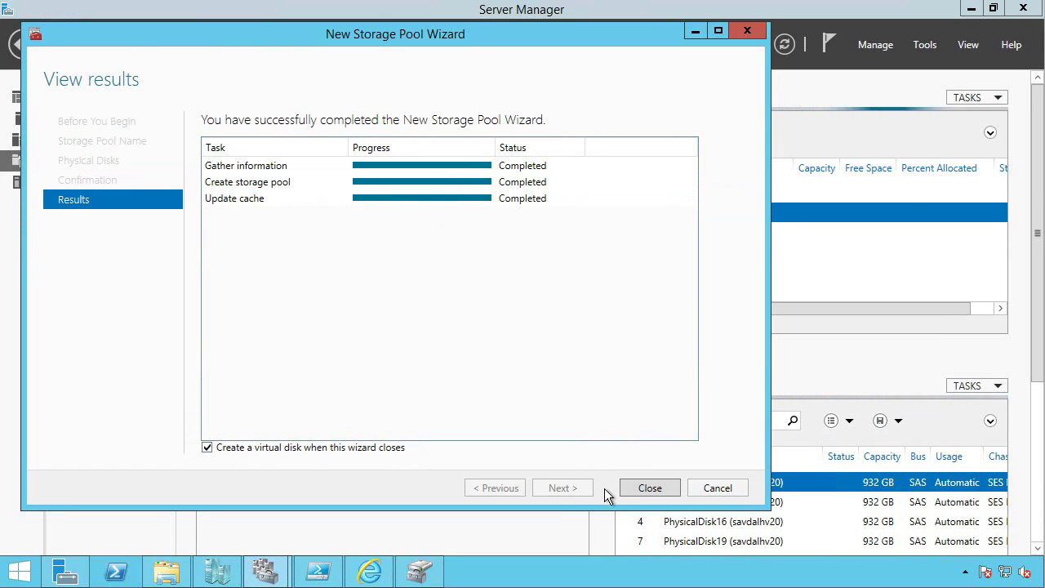
- Start a virtual disk named 'Clustered Virt Disk' in Clustered Storage Pool with storage tiers enabled
left_click(647, 489)
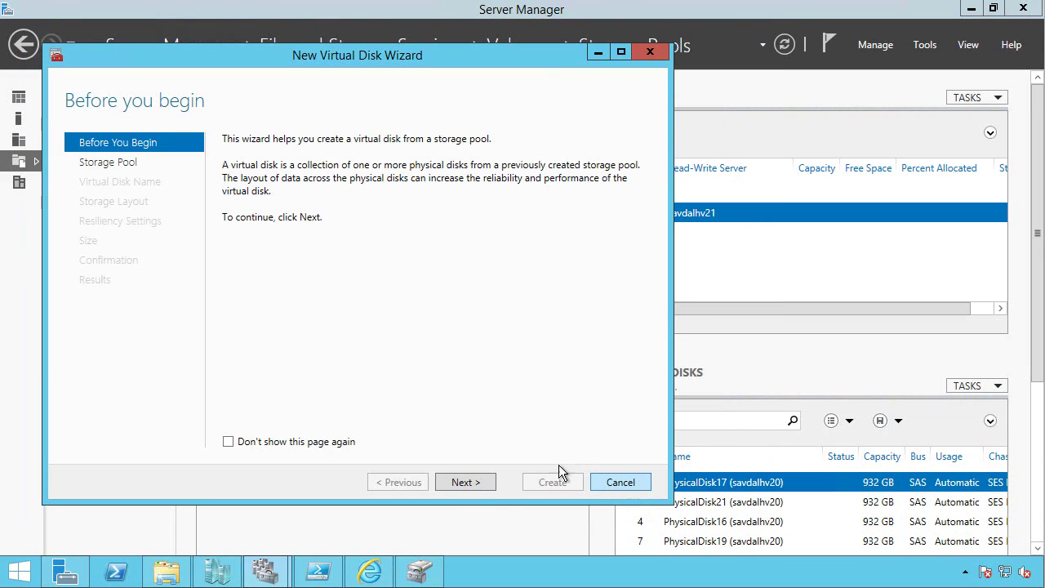
left_click(462, 483)
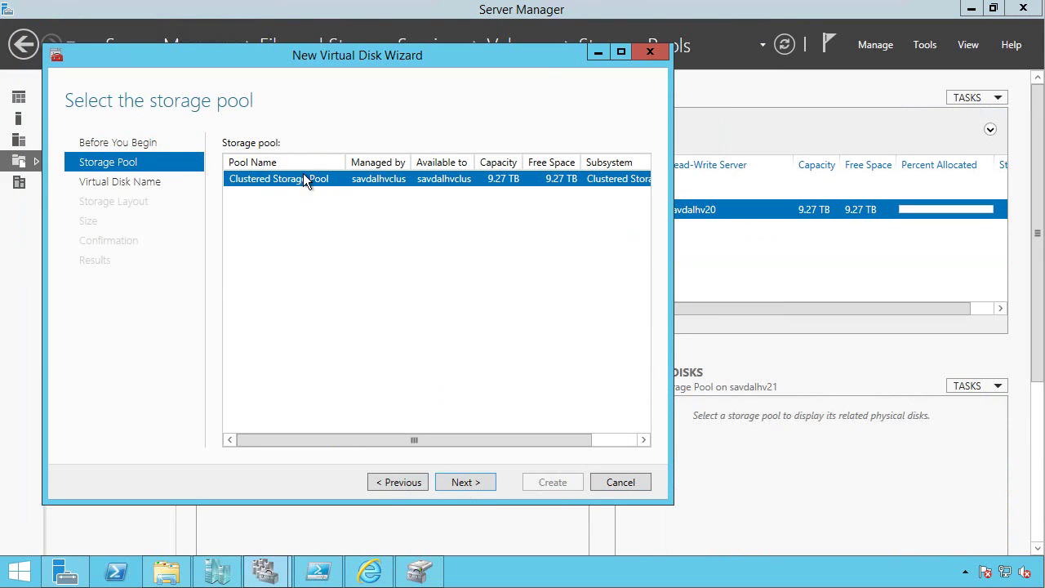
left_click(468, 484)
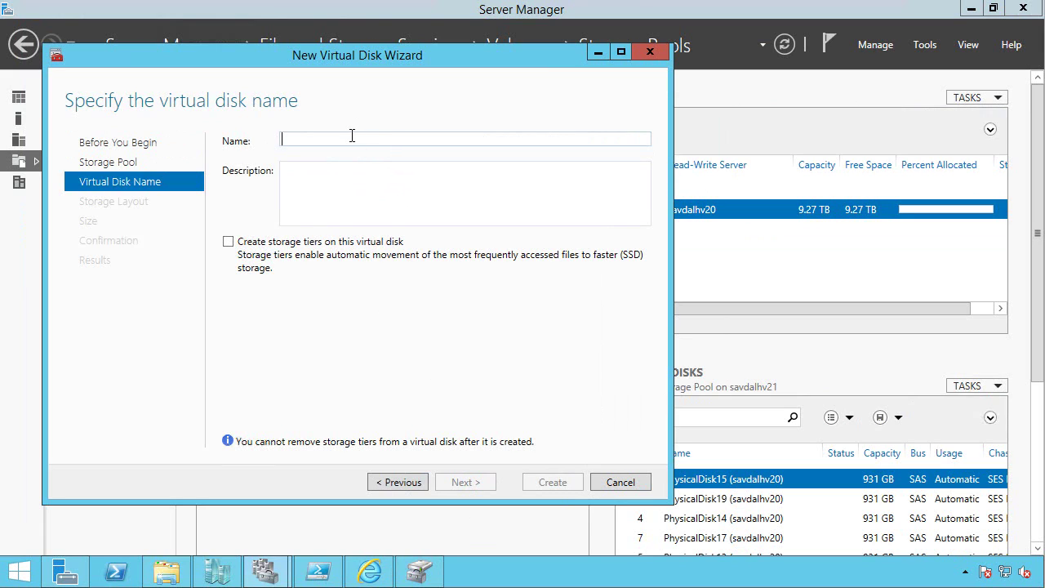
type("Clustered ")
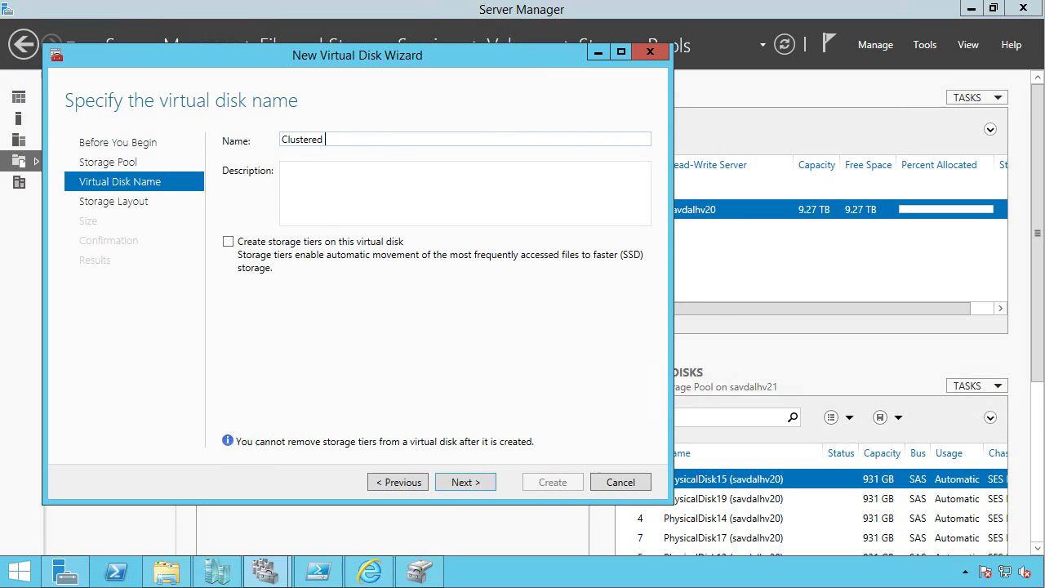
type("Virt Disk")
left_click(229, 242)
left_click(464, 482)
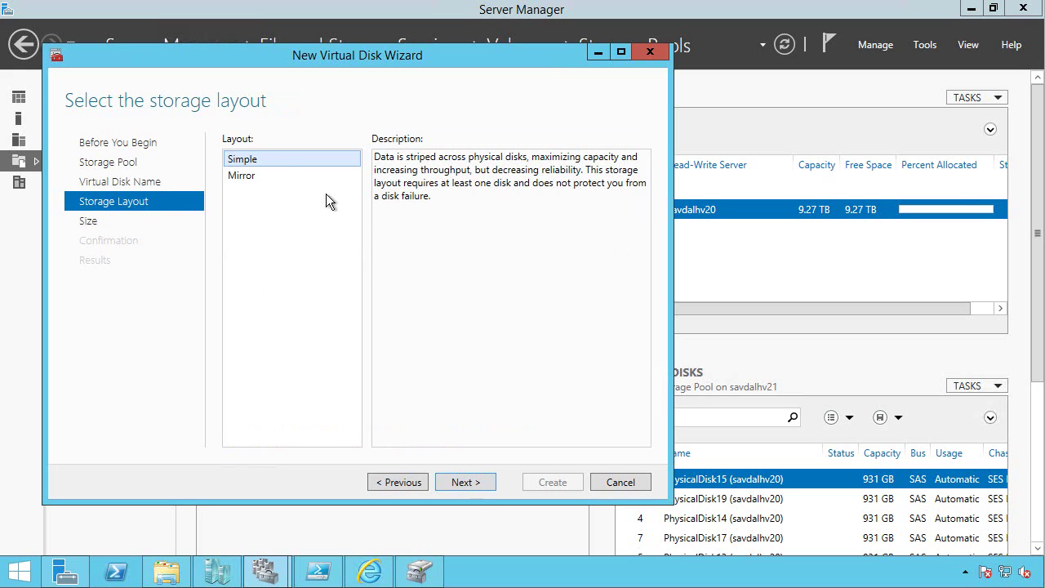
- Use a two-way mirror layout with a 250 GB SSD tier and 2 TB HDD tier, and create the disk
left_click(254, 174)
left_click(464, 481)
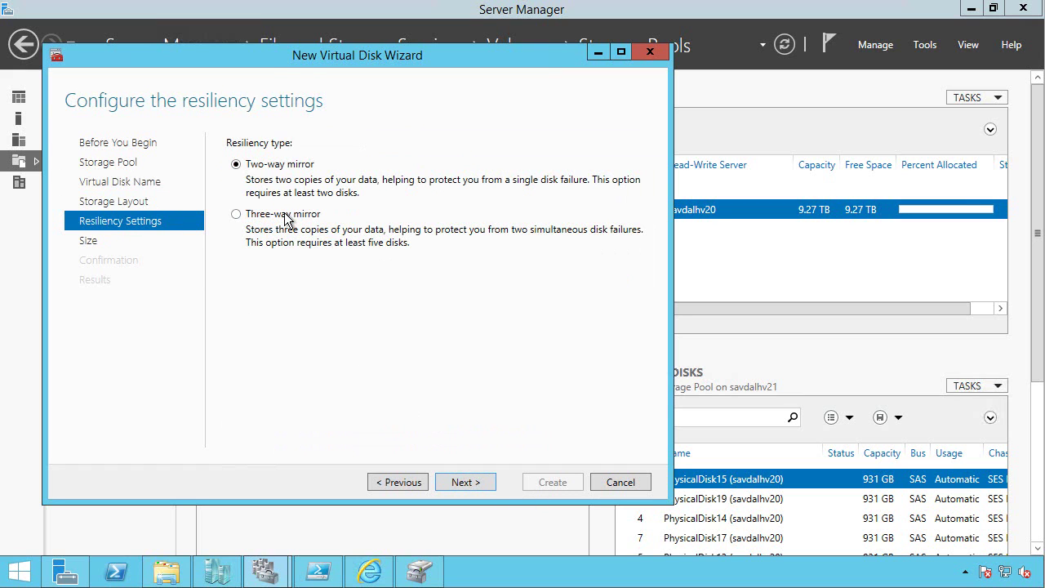
left_click(465, 482)
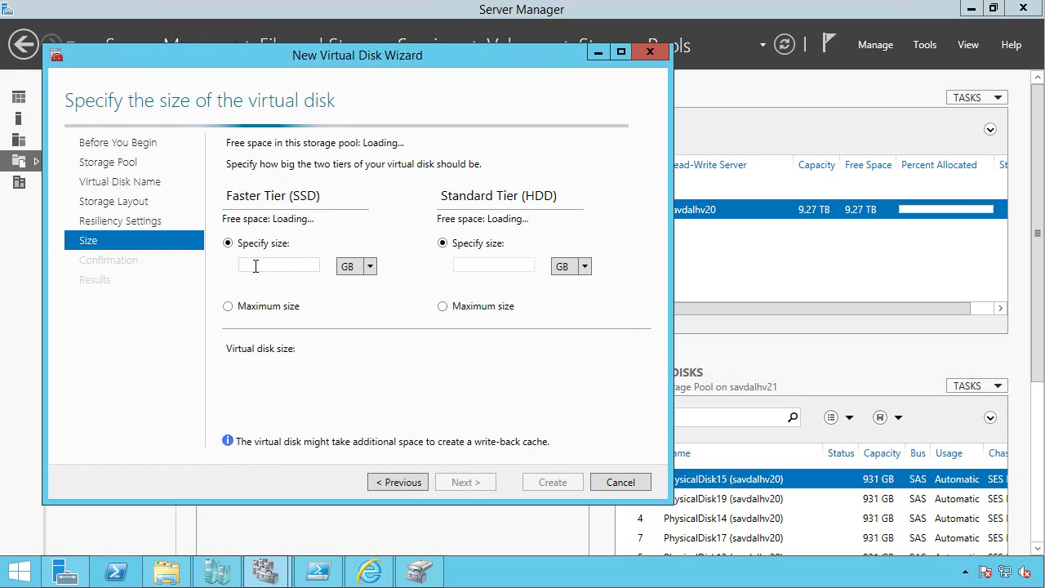
type("250")
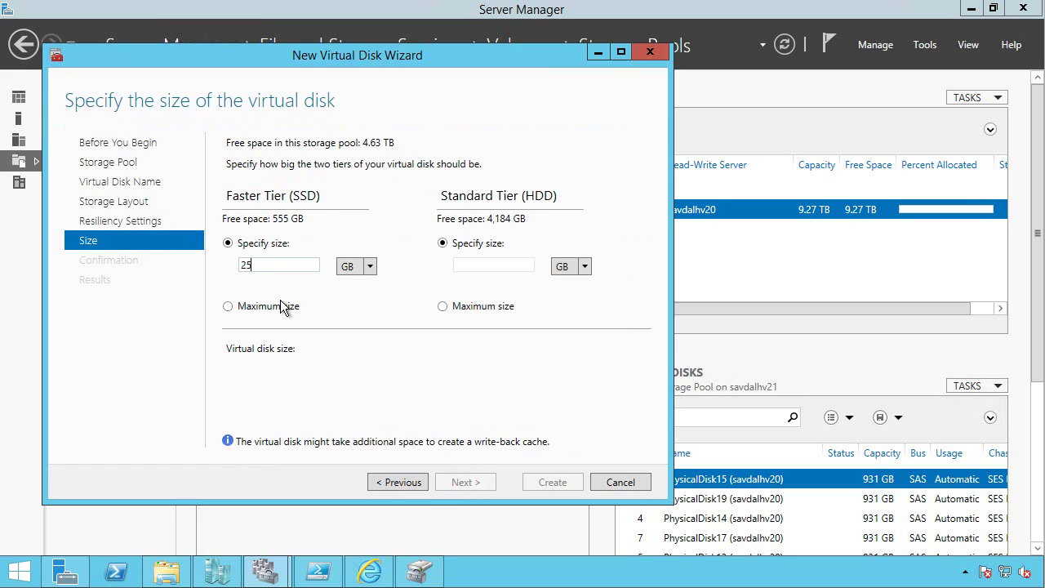
left_click(481, 266)
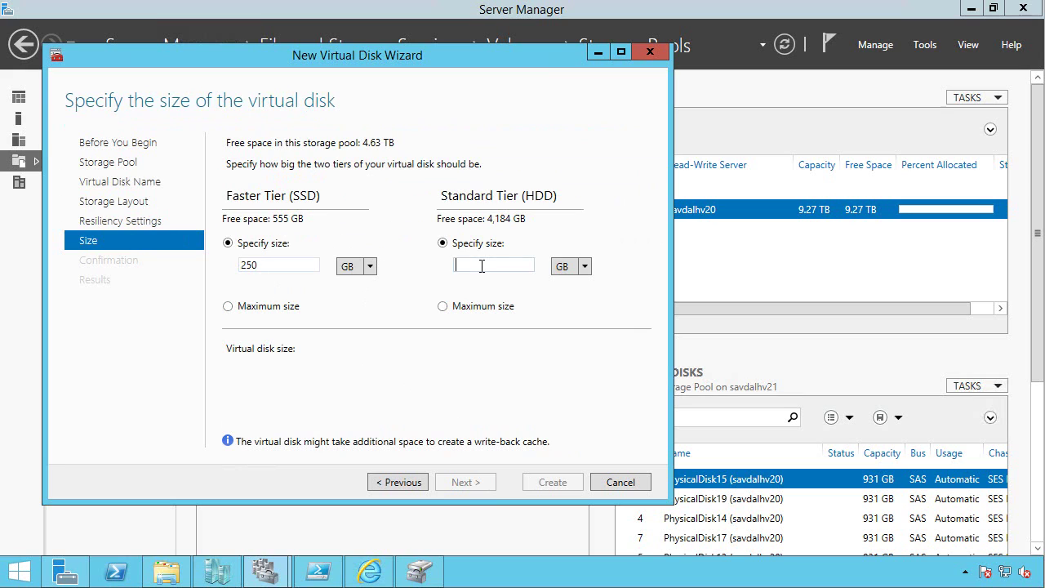
type("2")
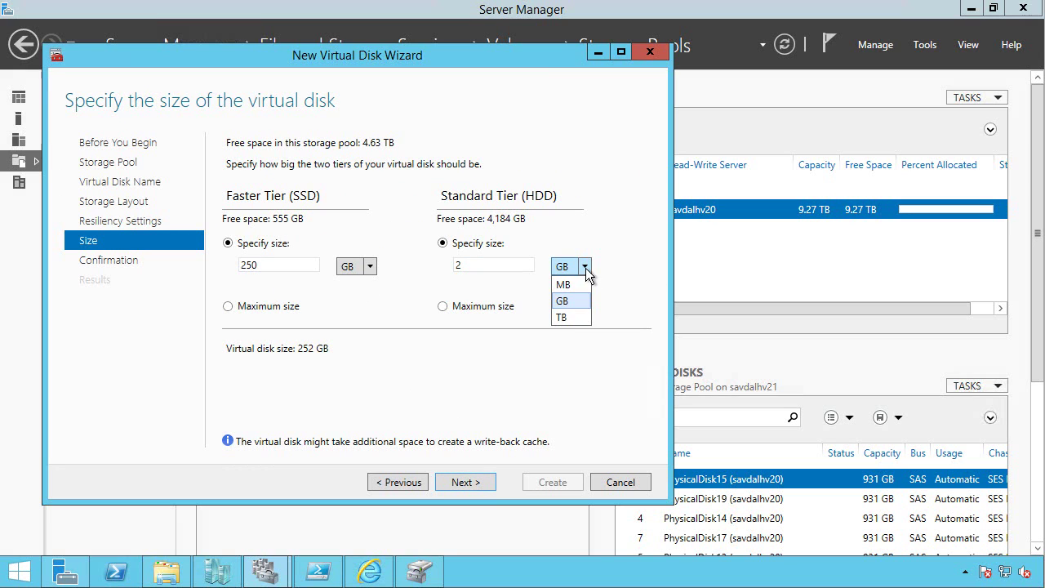
left_click(561, 317)
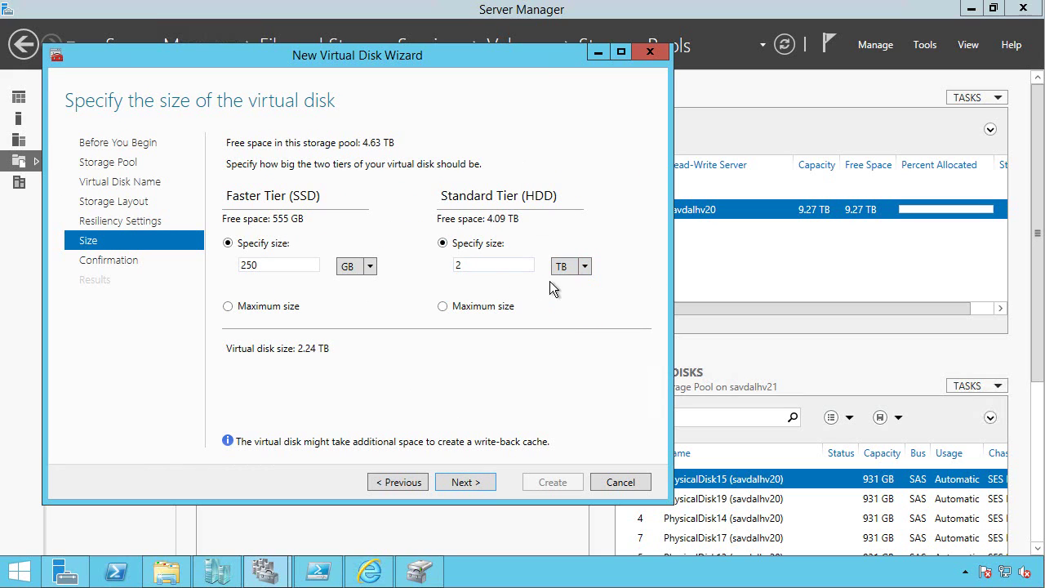
left_click(474, 482)
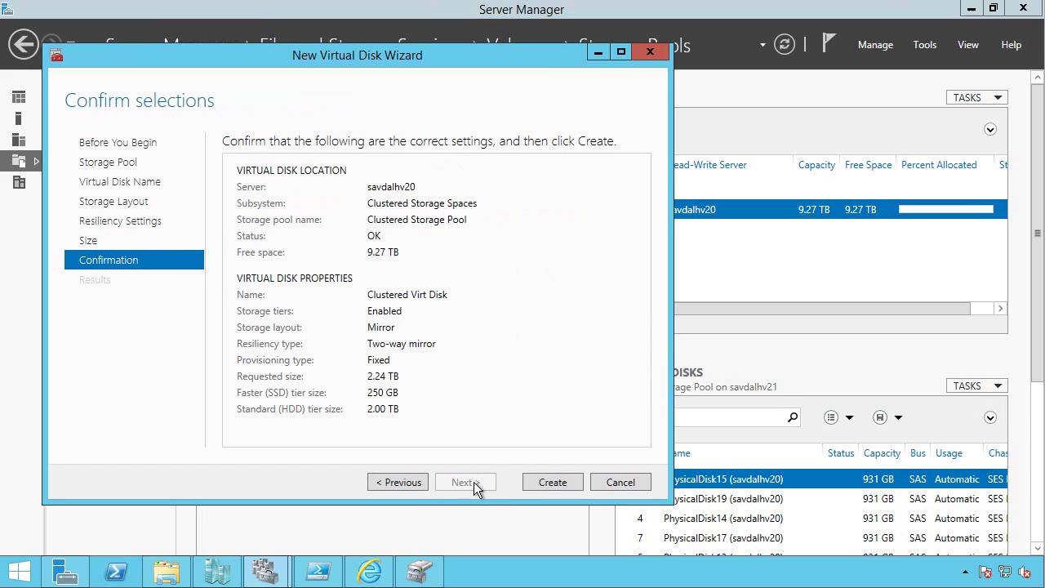
left_click(560, 482)
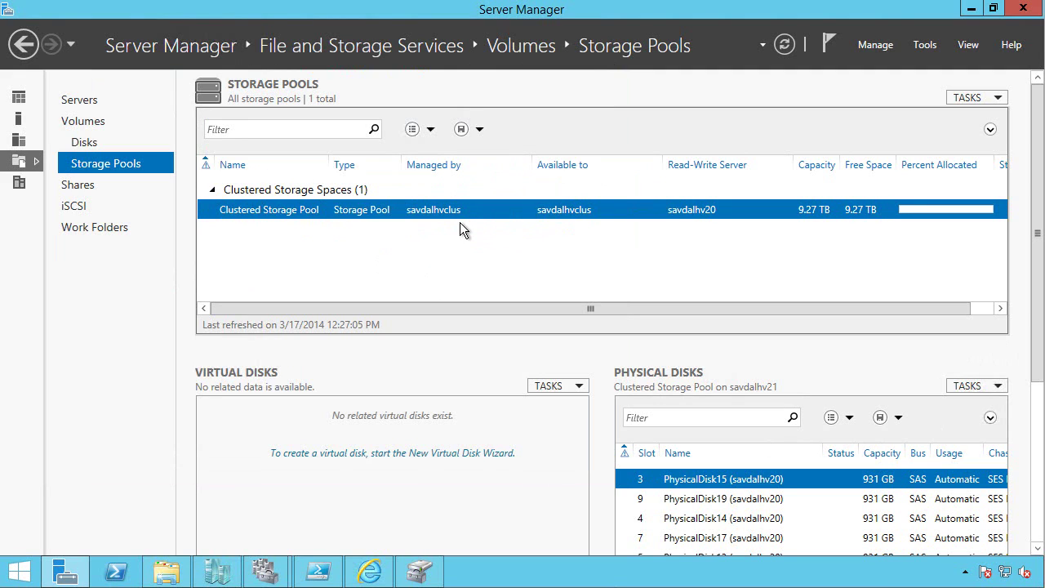
- Refresh the storage pools view and bring the completed virtual disk wizard back up
left_click(785, 45)
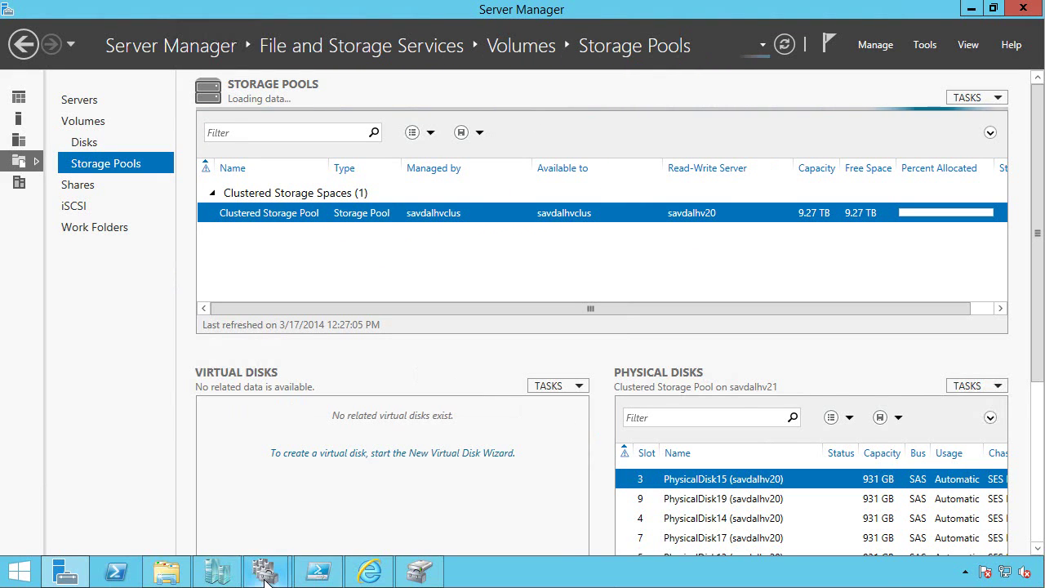
mouse_move(264, 571)
left_click(346, 438)
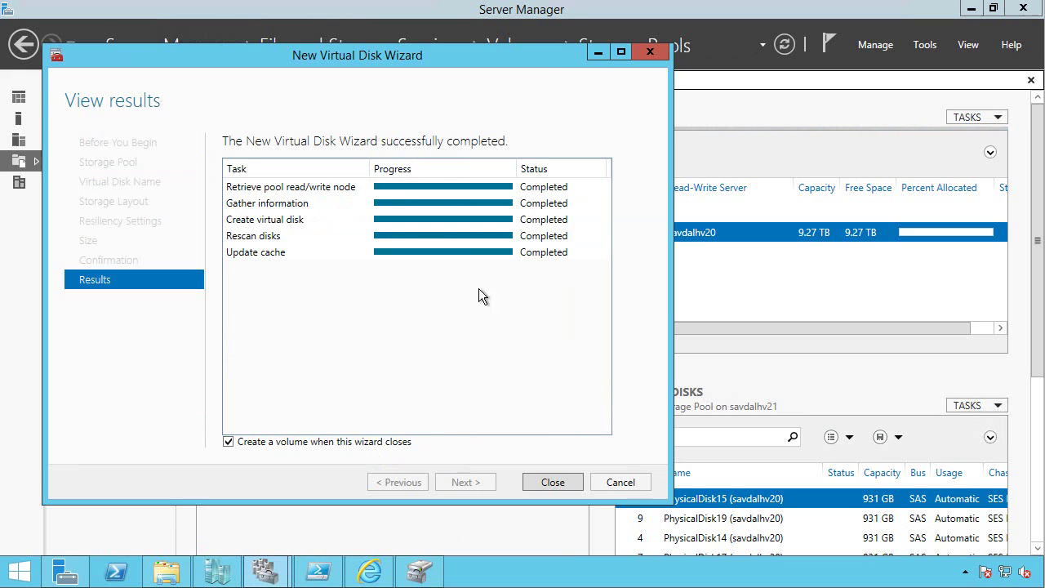
- Start a new volume on the virtual disk, provisioned to the cluster savdalhvclus
left_click(544, 484)
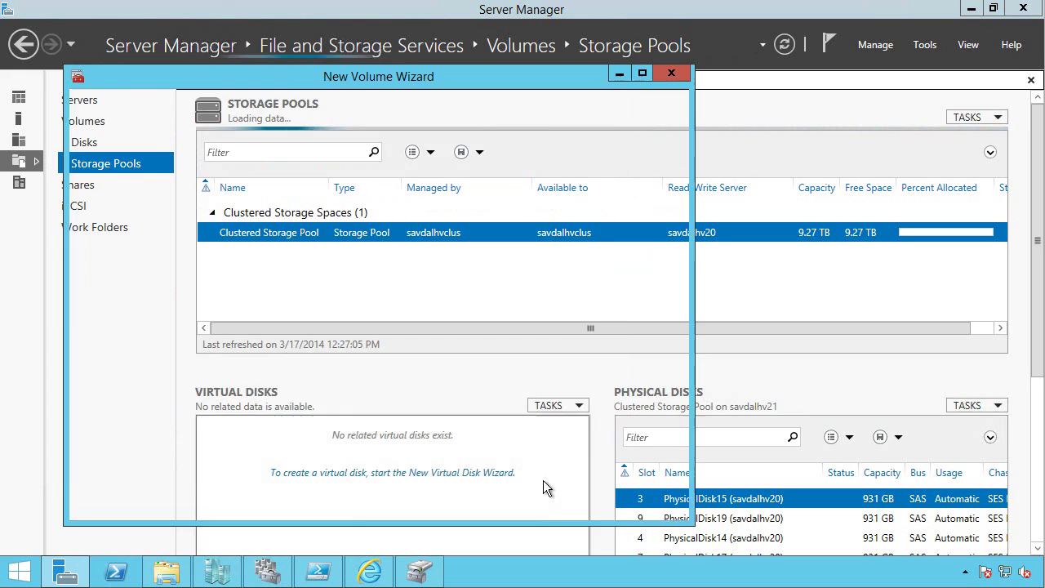
left_click(493, 502)
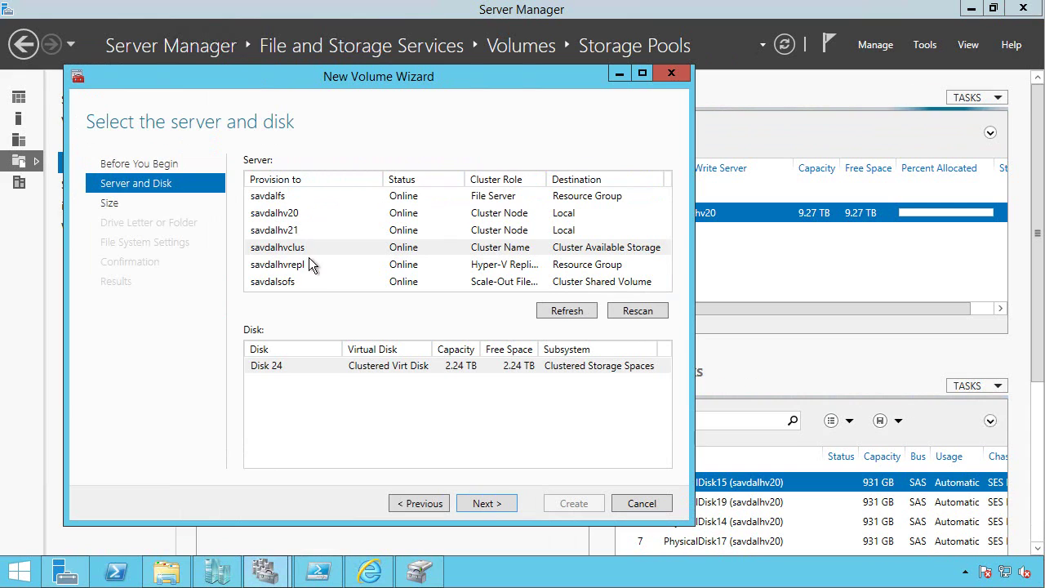
left_click(596, 248)
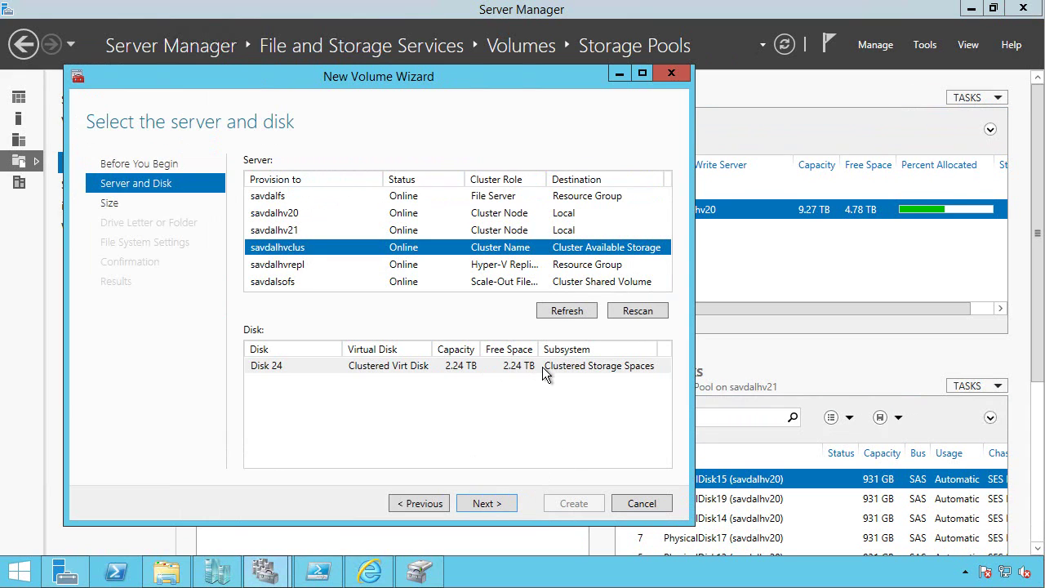
left_click(491, 504)
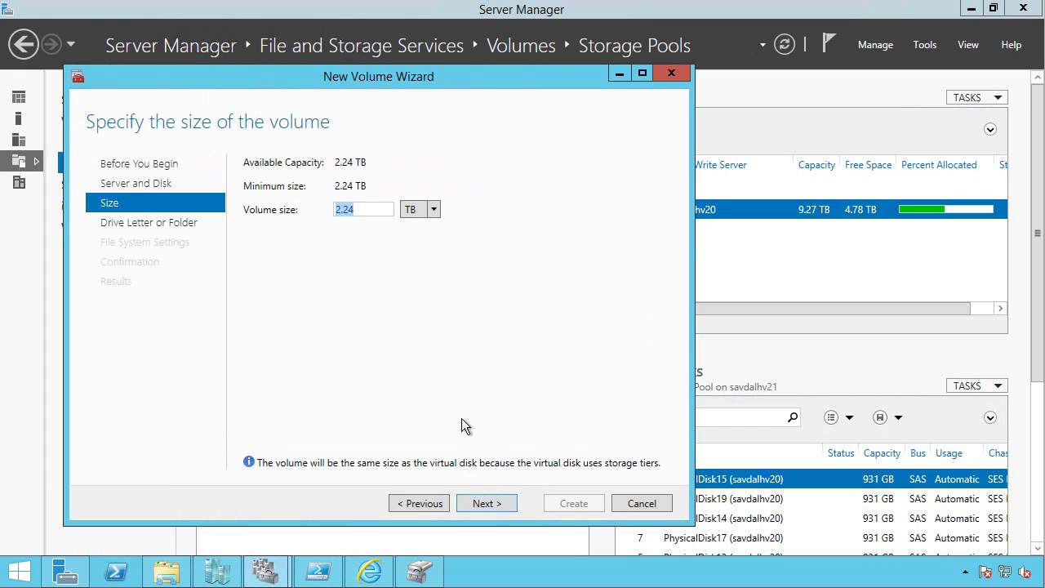
- Set the volume size to 2298 GB
left_click(500, 503)
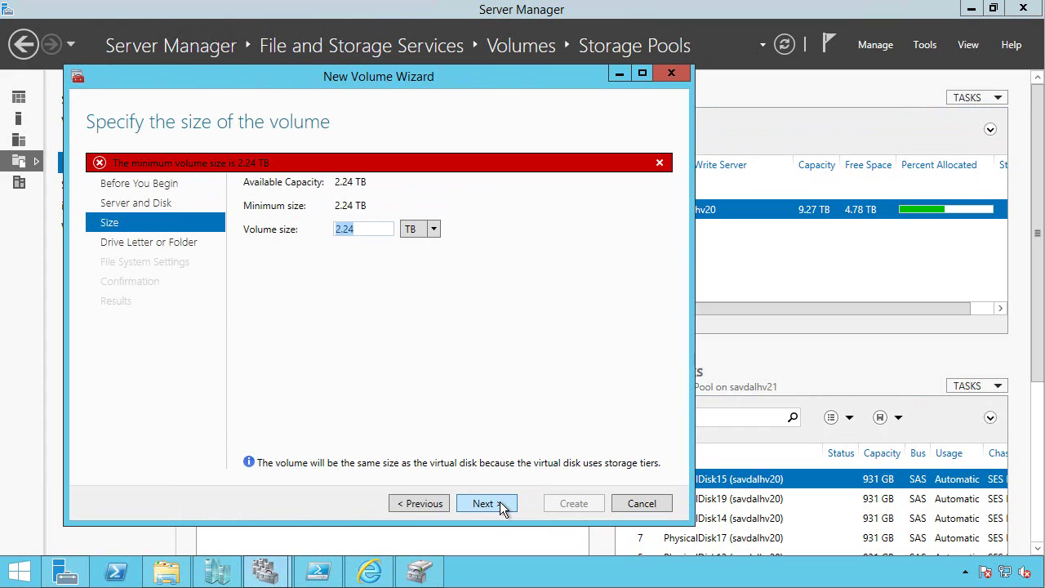
left_click(369, 231)
double_click(343, 228)
left_click(434, 229)
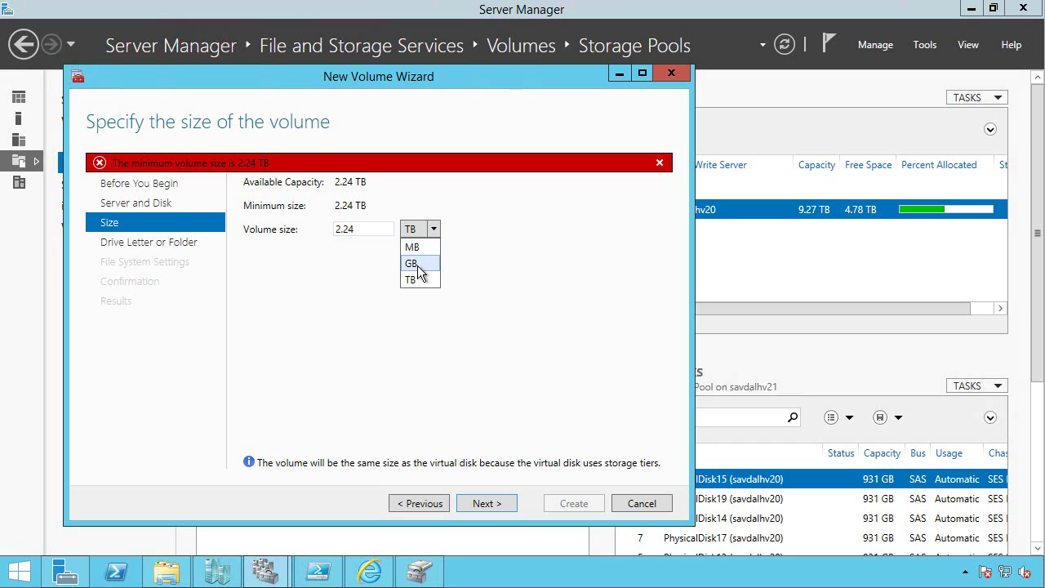
left_click(417, 265)
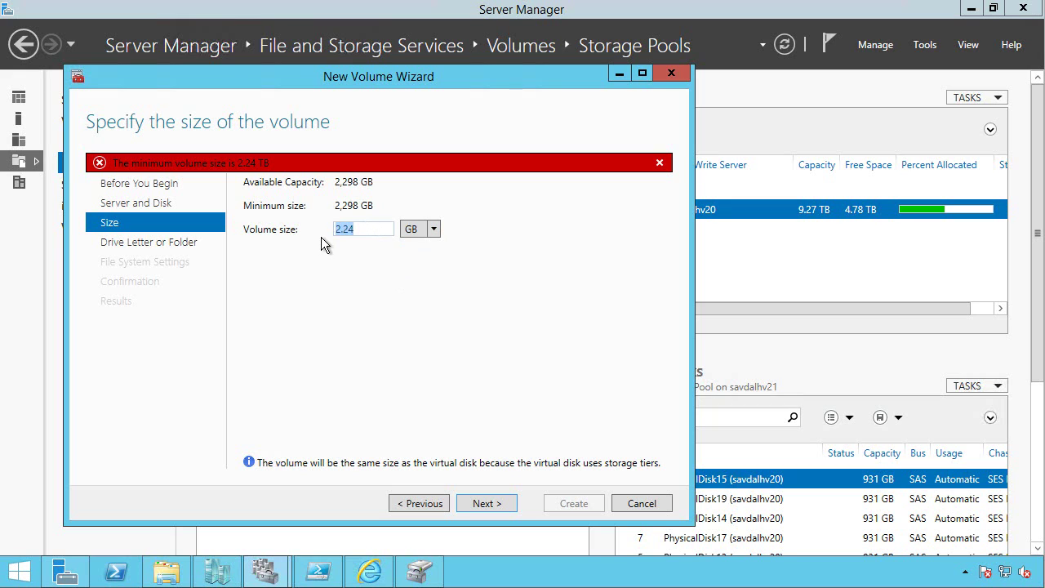
type("2298")
- Create the NTFS volume on drive G: labelled 'ClusteredVirtDisk' and close the wizard
left_click(492, 507)
left_click(492, 506)
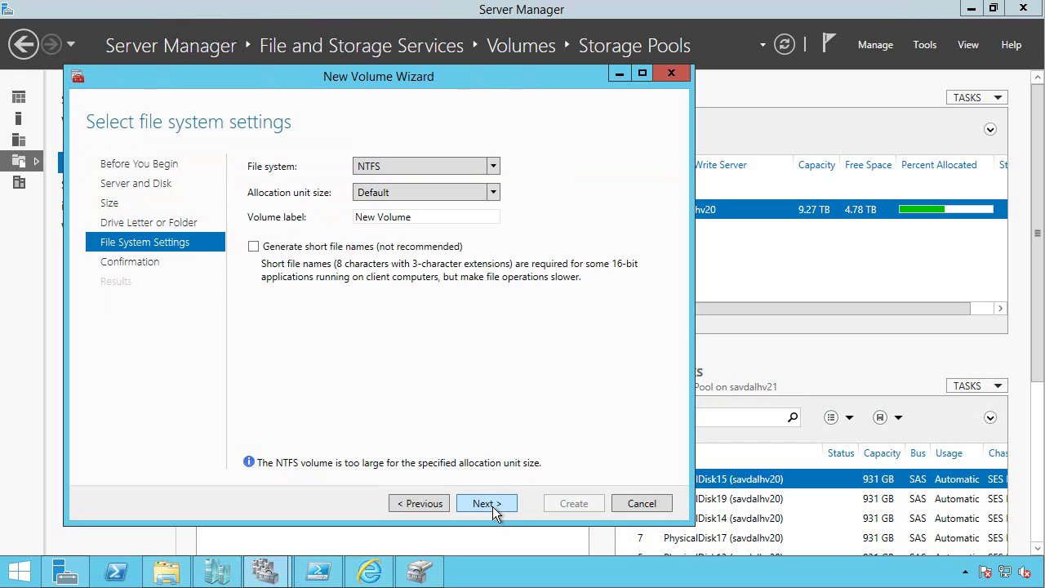
left_click(435, 506)
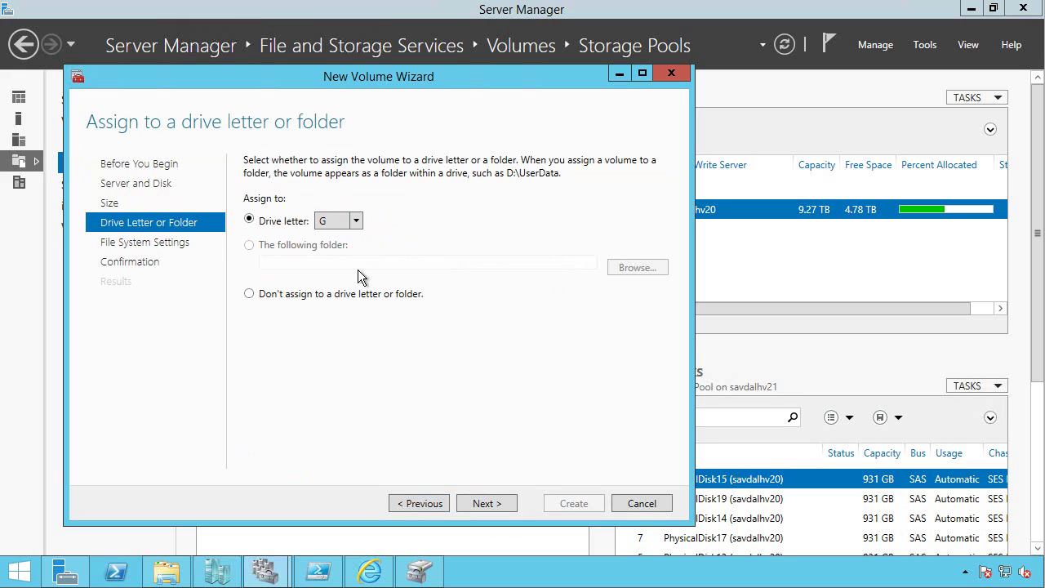
left_click(487, 503)
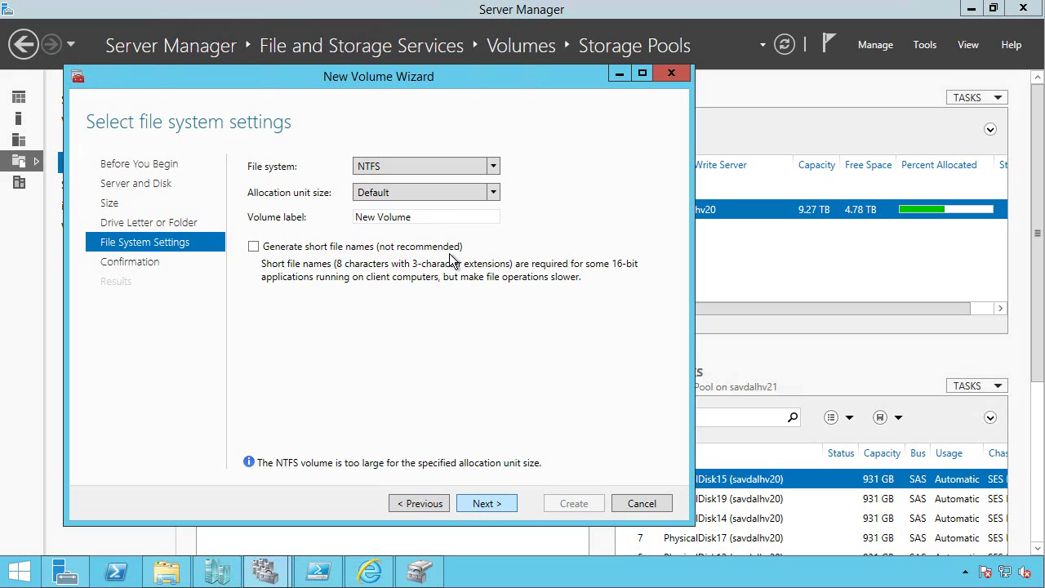
left_click_drag(431, 217, 341, 226)
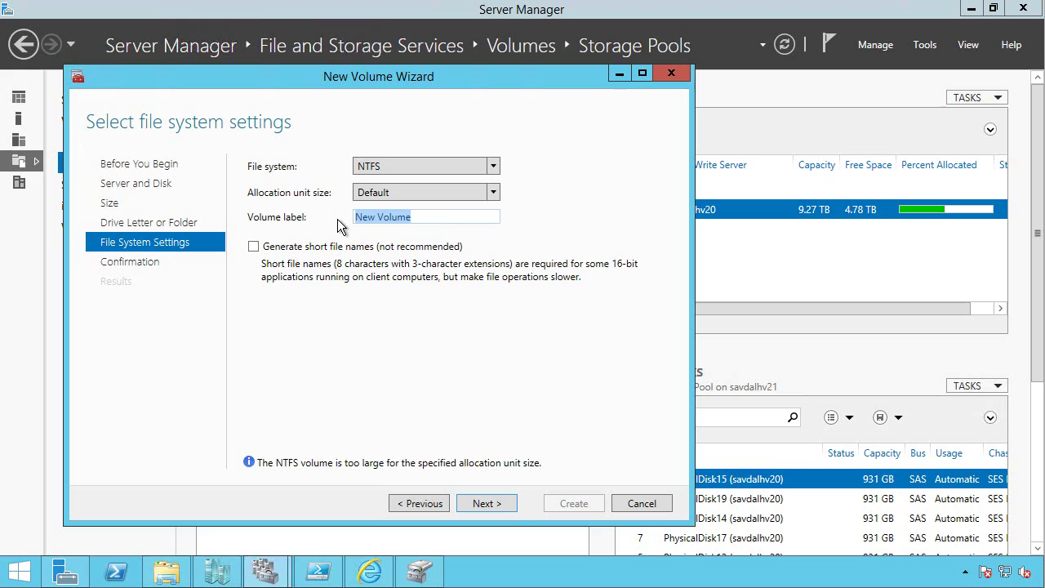
type("ClusteredVir")
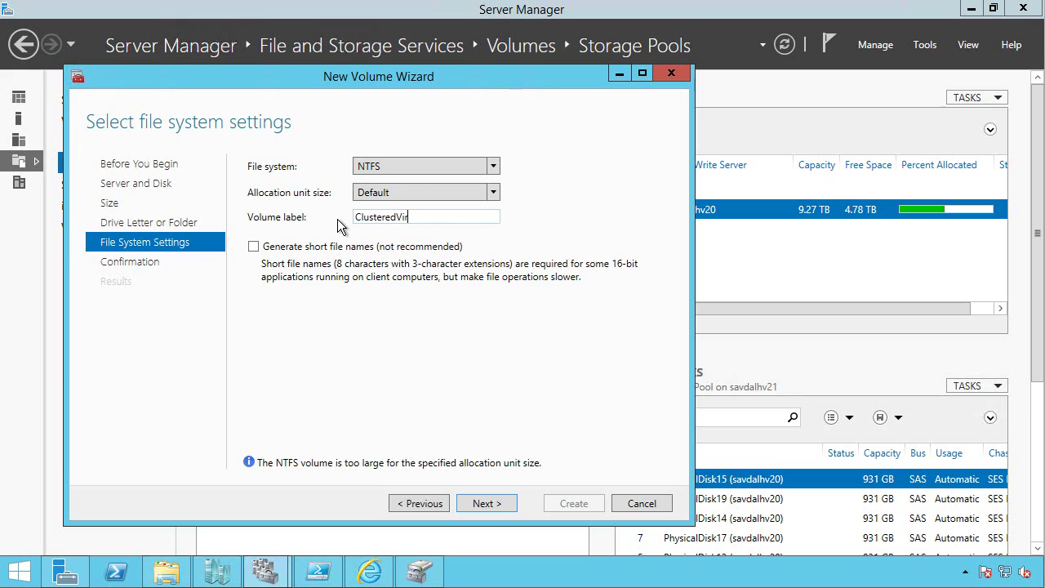
type("tDisk")
left_click(483, 503)
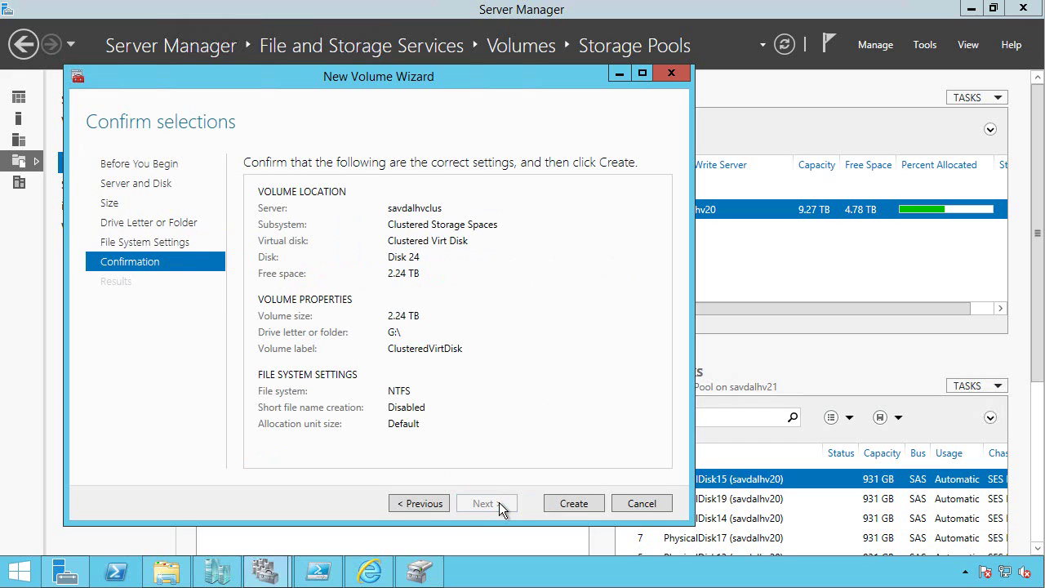
left_click(579, 500)
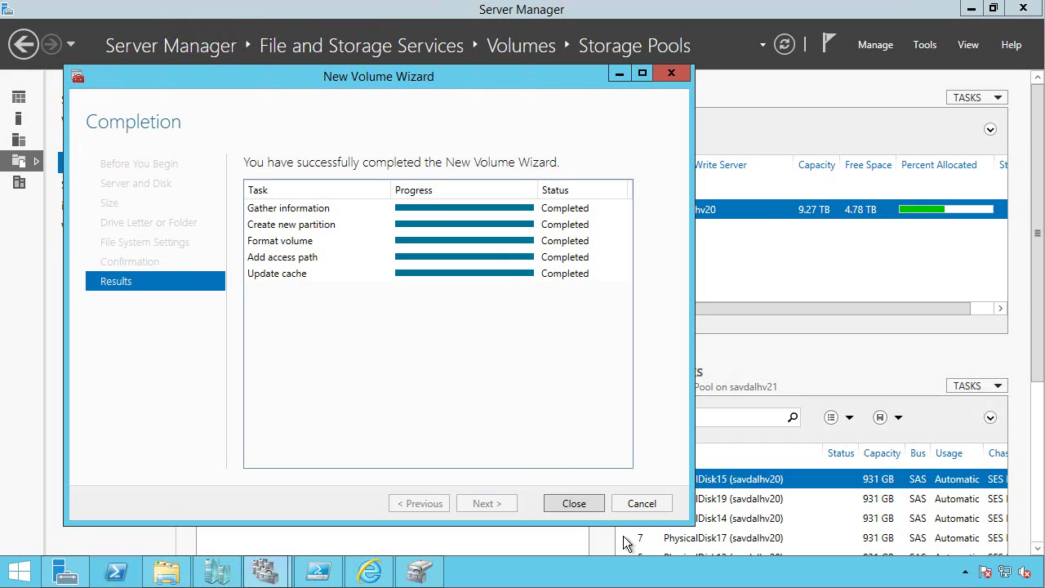
left_click(574, 503)
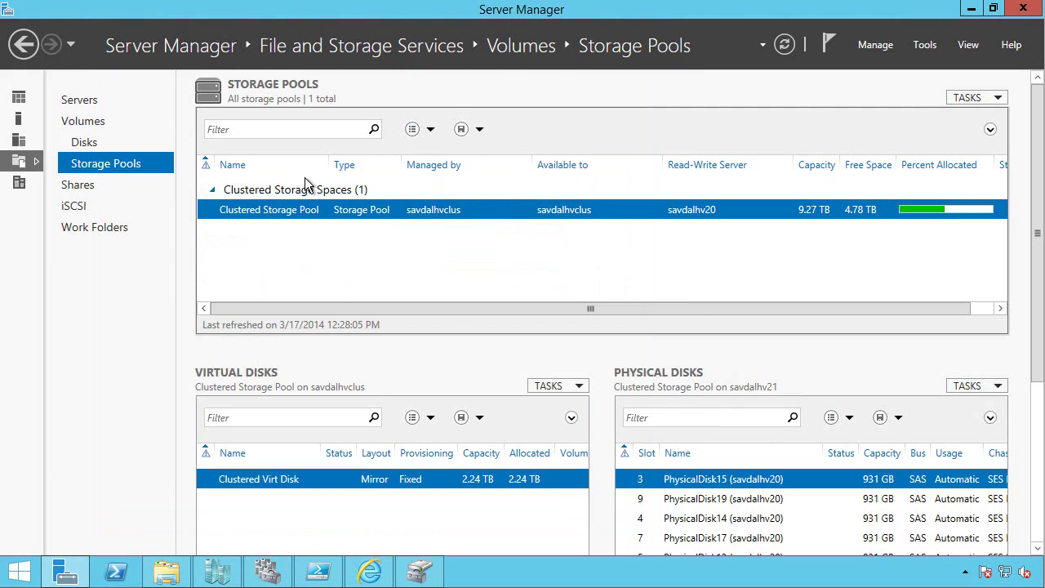
- Find disk 24 in Server Manager's disk list, then view Failover Cluster Manager's Storage > Disks
left_click(82, 142)
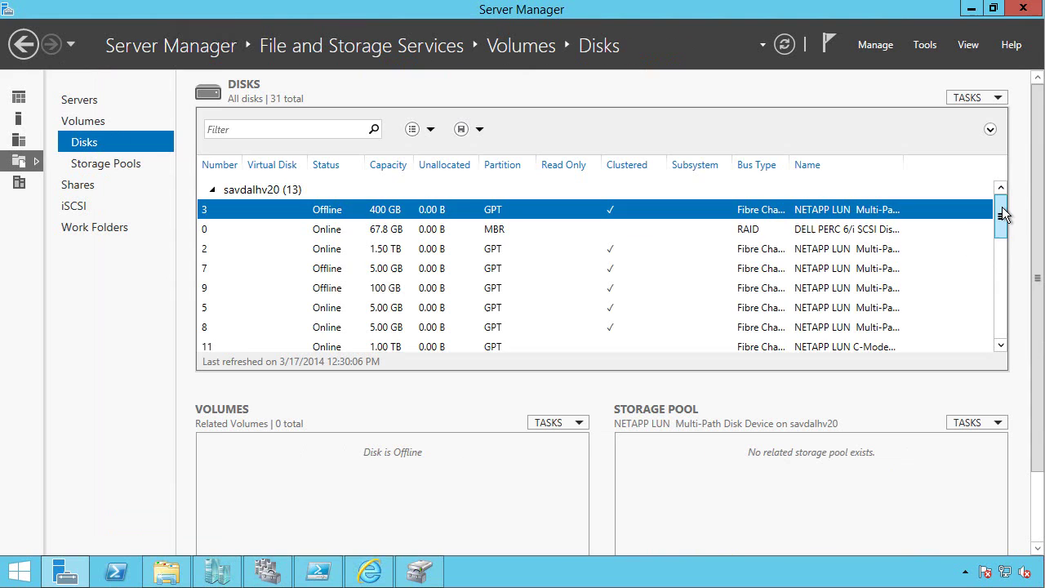
left_click_drag(1003, 214, 1008, 251)
left_click(282, 247)
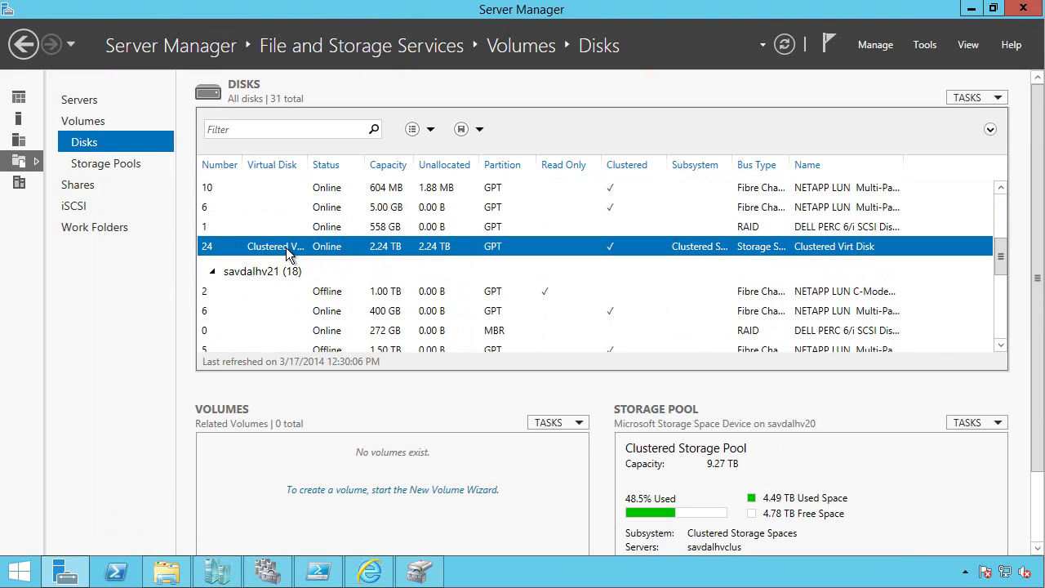
right_click(286, 248)
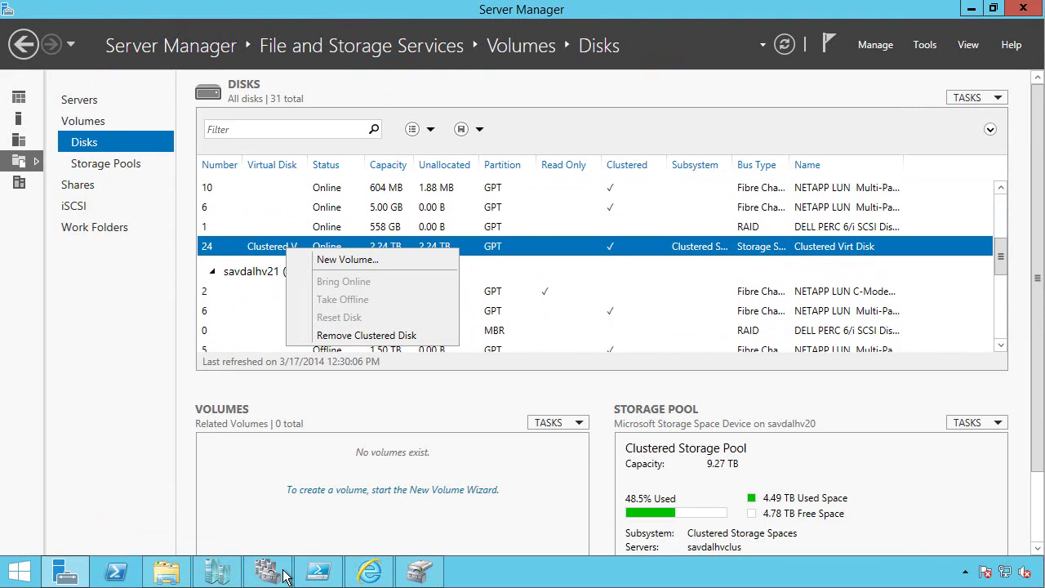
key("alt+Tab")
left_click(85, 147)
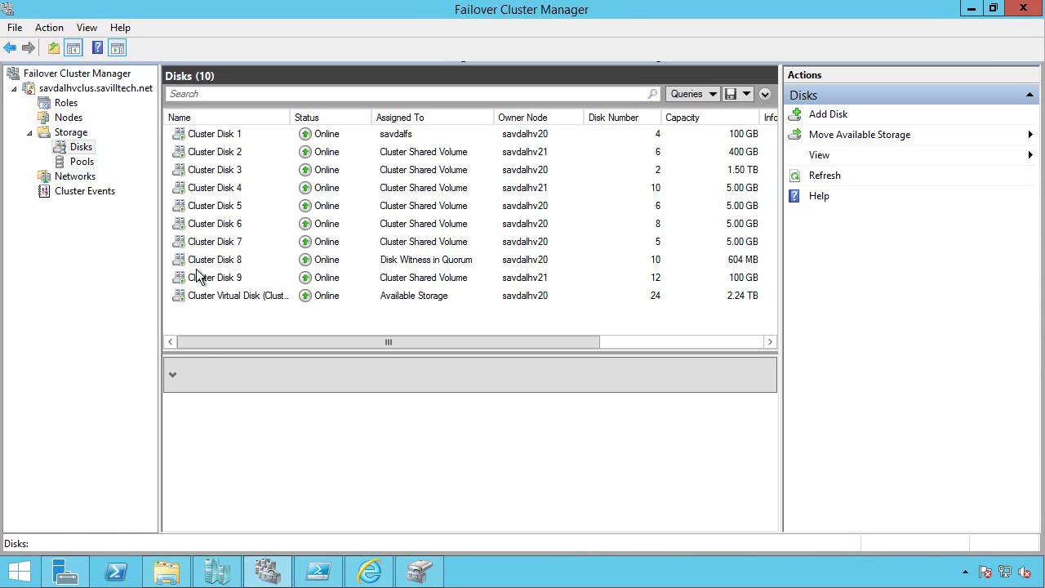
- Add the Cluster Virtual Disk to Cluster Shared Volumes and switch to the ClusterStorage Explorer window
left_click(230, 300)
right_click(232, 302)
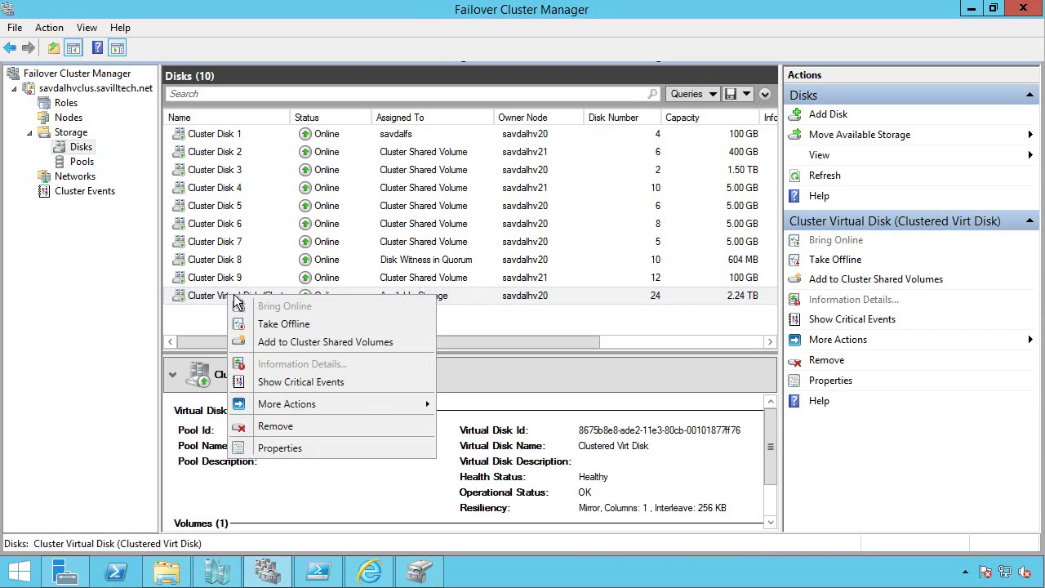
left_click(282, 345)
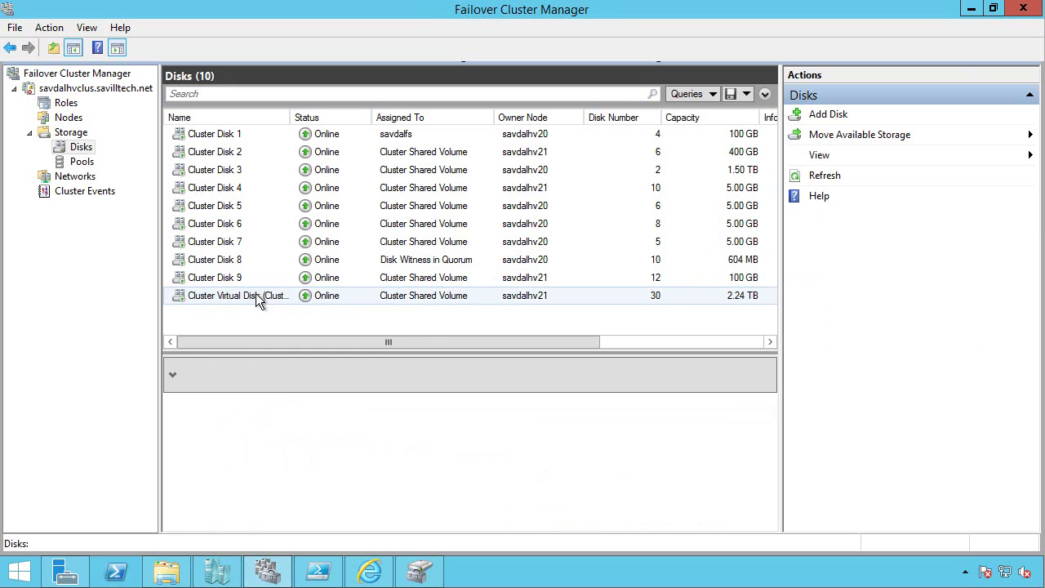
left_click(166, 571)
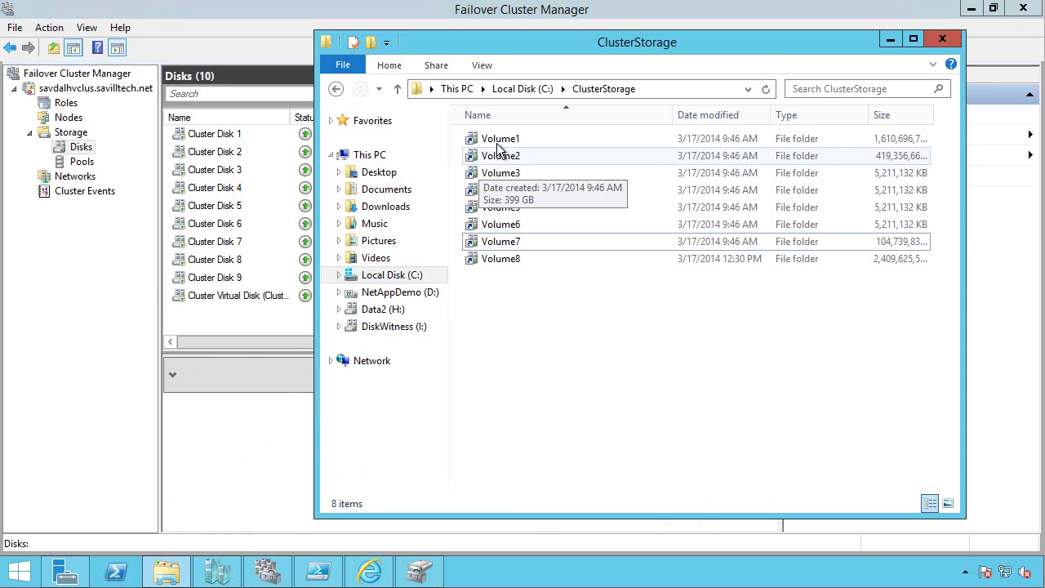
- Refresh the C:\ClusterStorage listing and open the new Volume8 folder
right_click(518, 393)
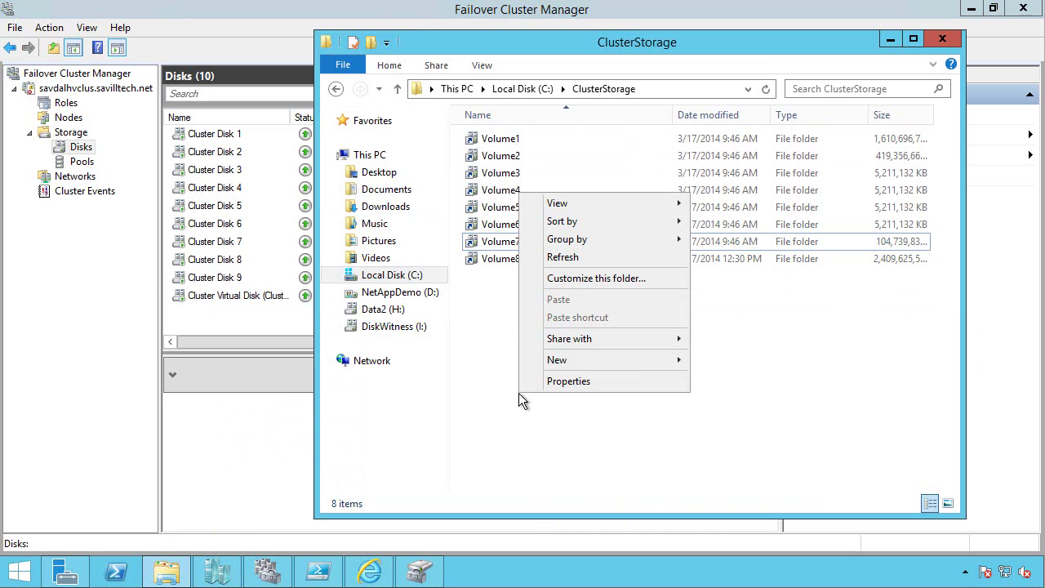
left_click(571, 256)
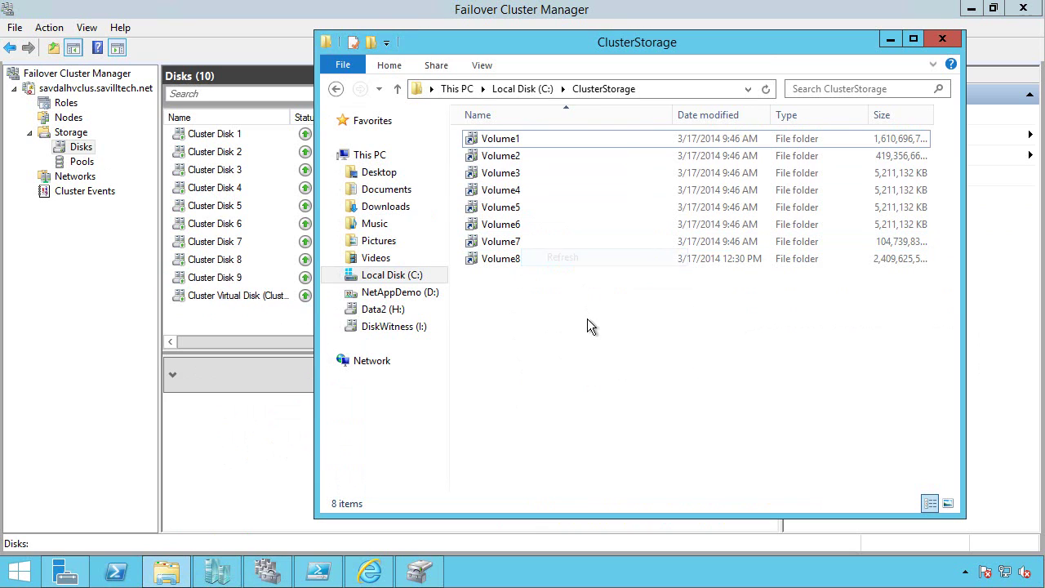
left_click(877, 259)
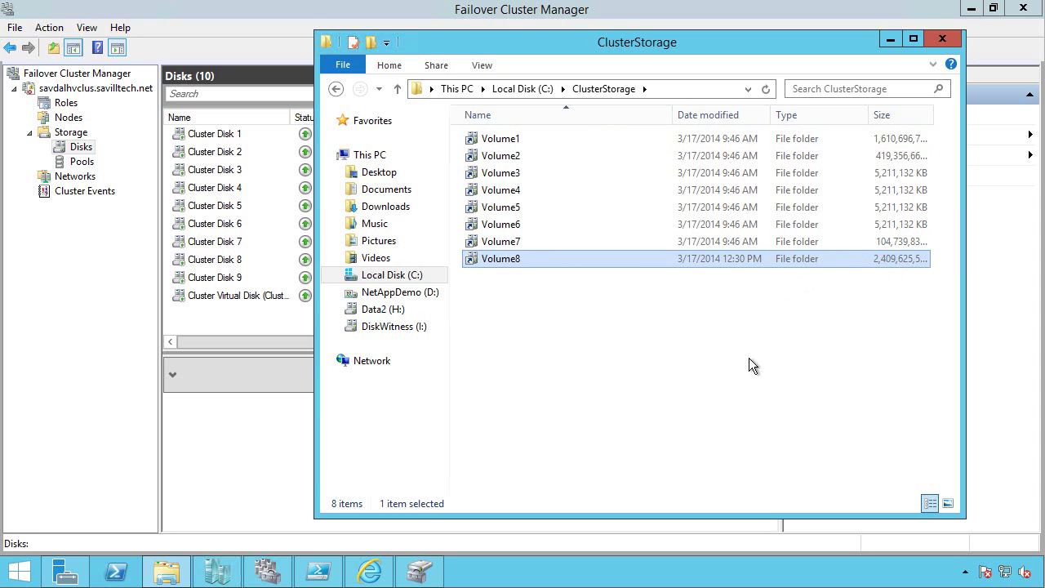
double_click(490, 261)
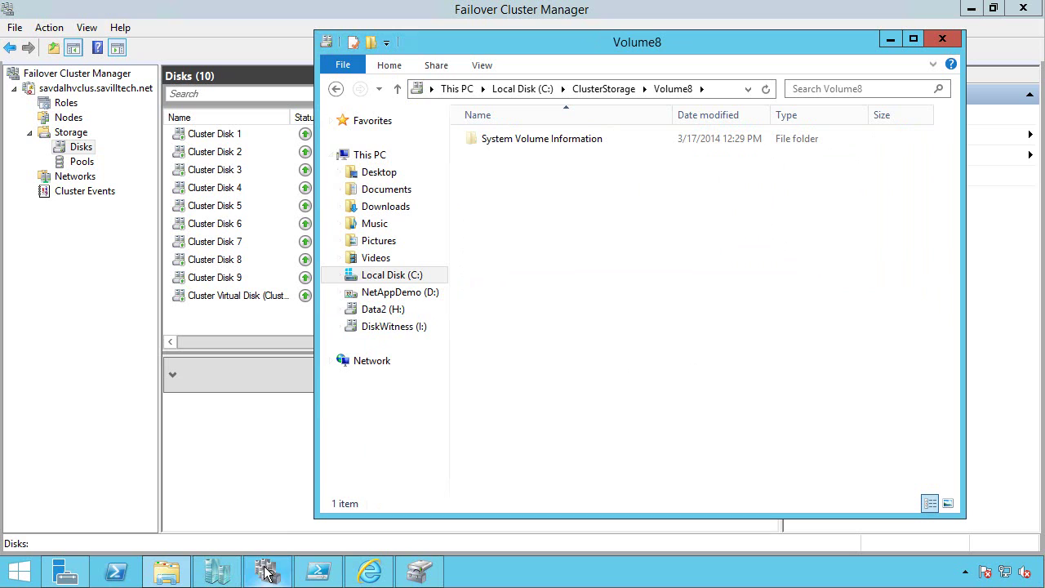
mouse_move(265, 572)
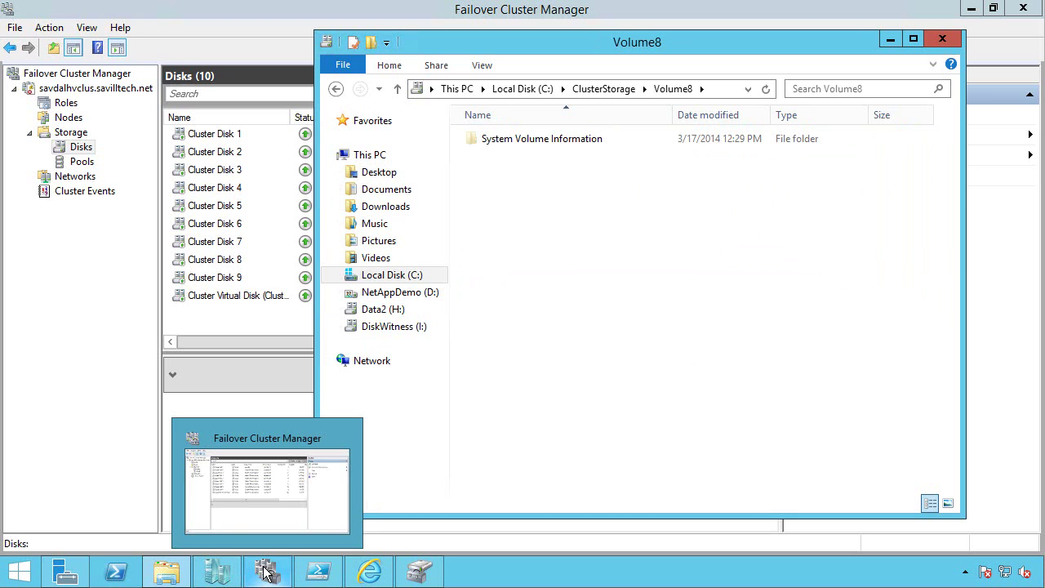